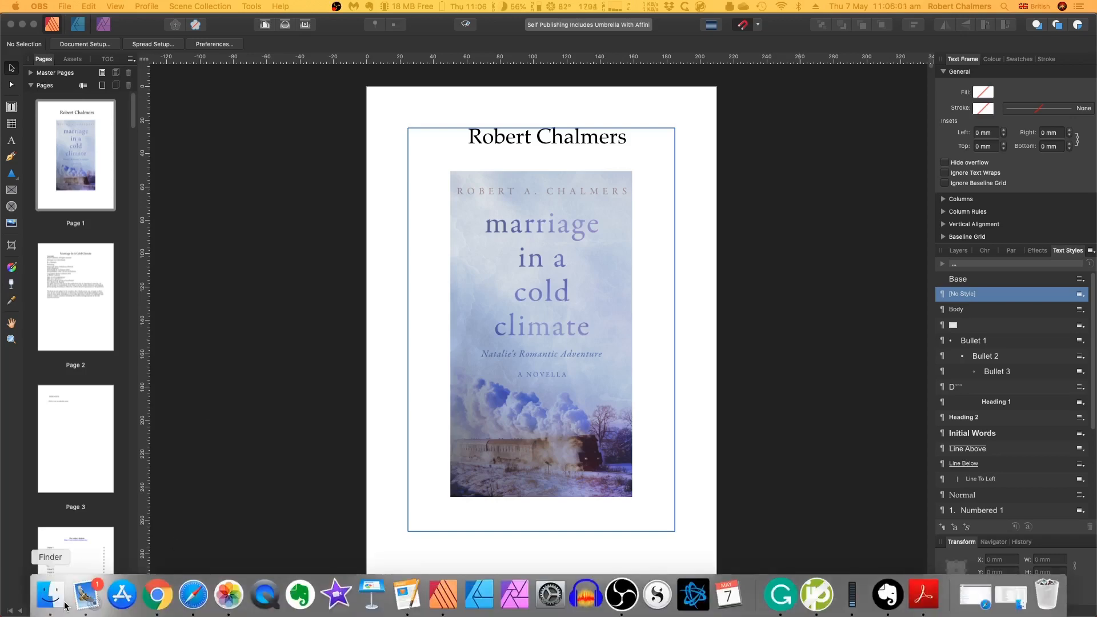
# Step: Open the novel's exported PDF from the Affinity Publisher folder in Acrobat Reader
pyautogui.click(50, 592)
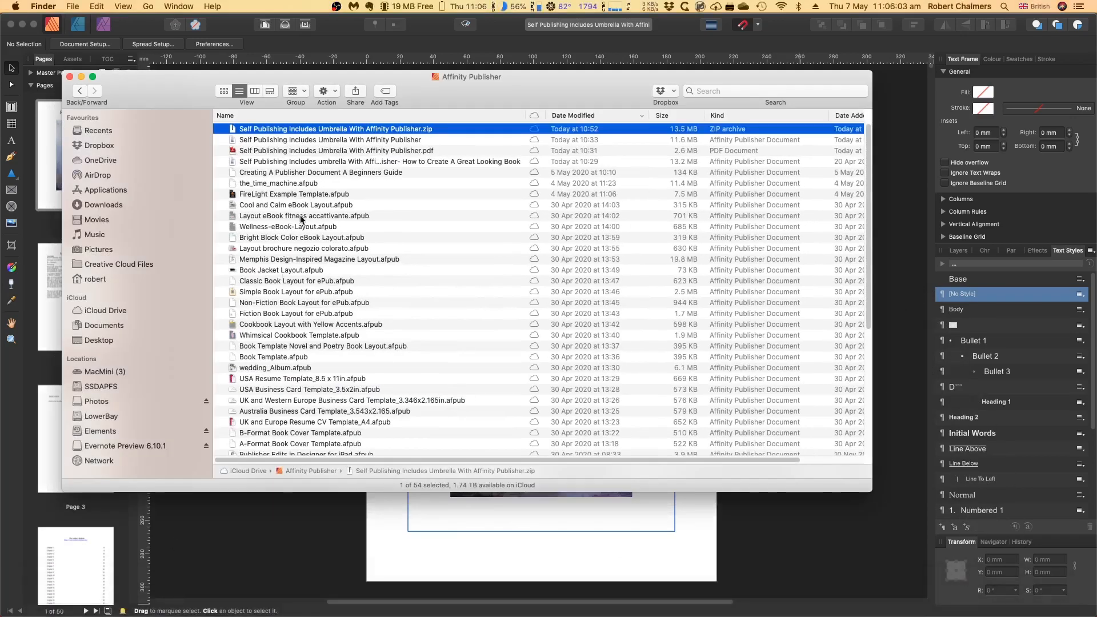
pyautogui.click(318, 151)
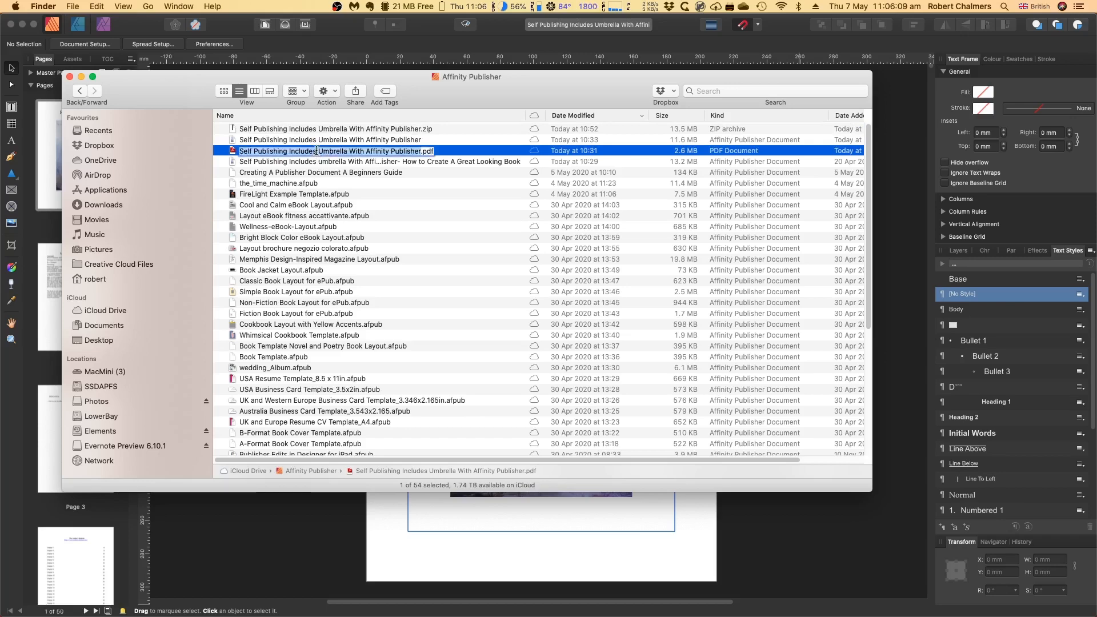
pyautogui.doubleClick(233, 151)
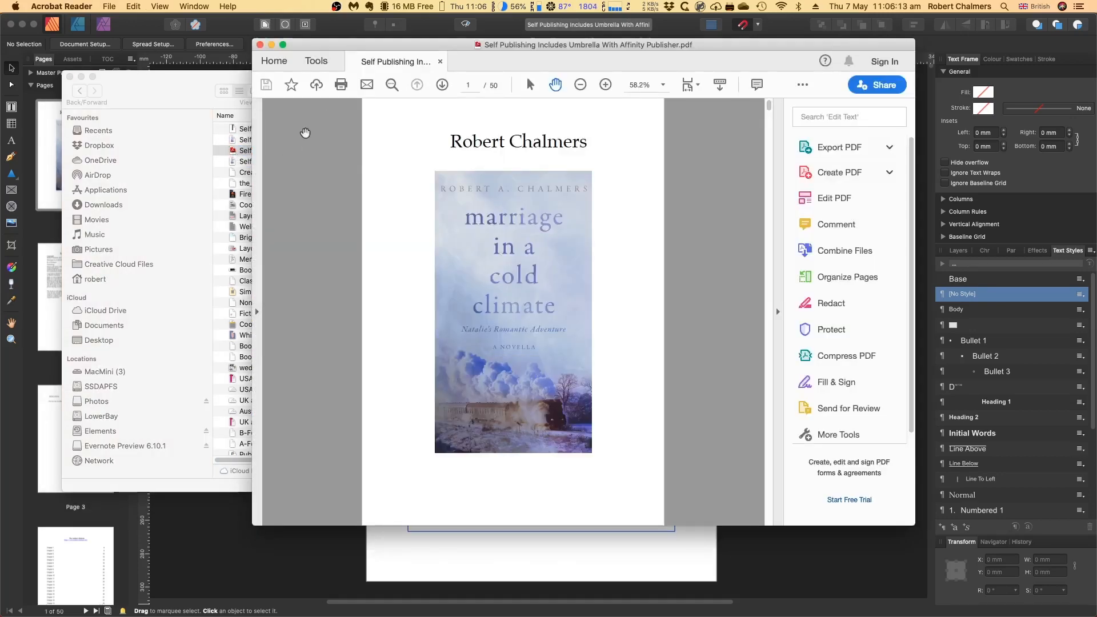
pyautogui.scroll(-5, 645, 339)
pyautogui.scroll(-5, 645, 340)
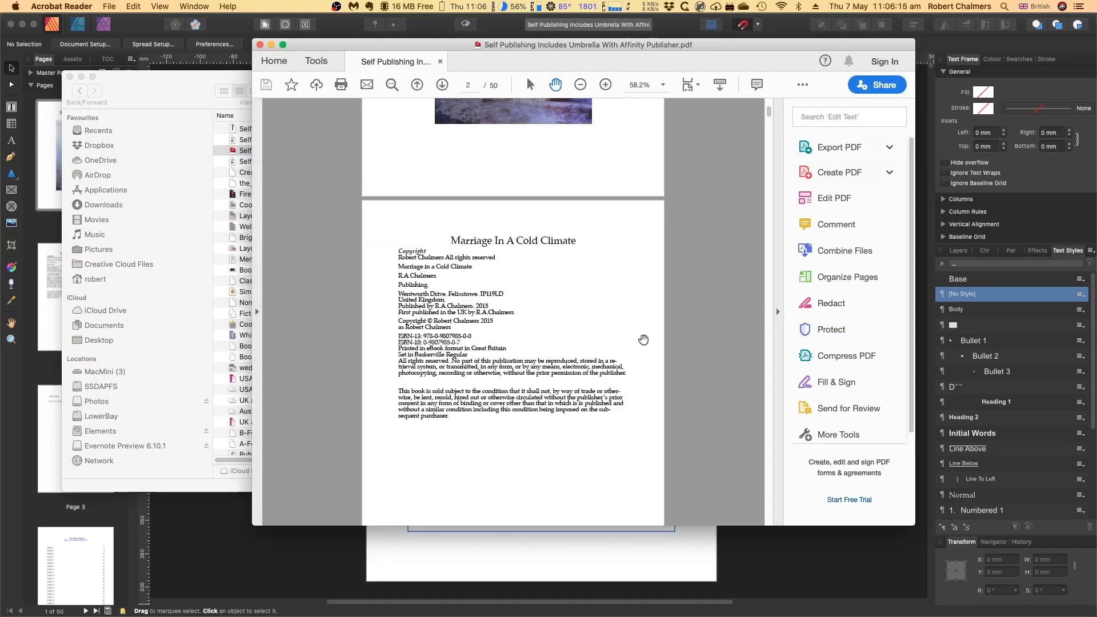
pyautogui.scroll(-5, 645, 340)
pyautogui.scroll(-5, 639, 339)
pyautogui.scroll(-2, 635, 339)
pyautogui.scroll(-5, 631, 340)
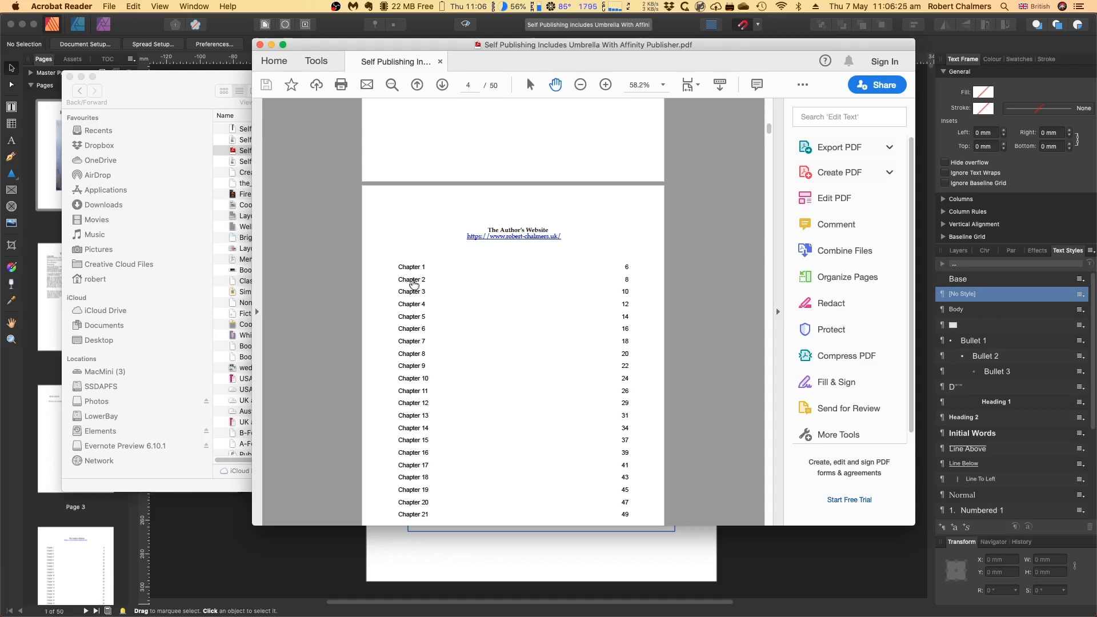
# Step: Follow the TOC's Chapter 1 link to the Chapter 1 page on page 6
pyautogui.click(409, 269)
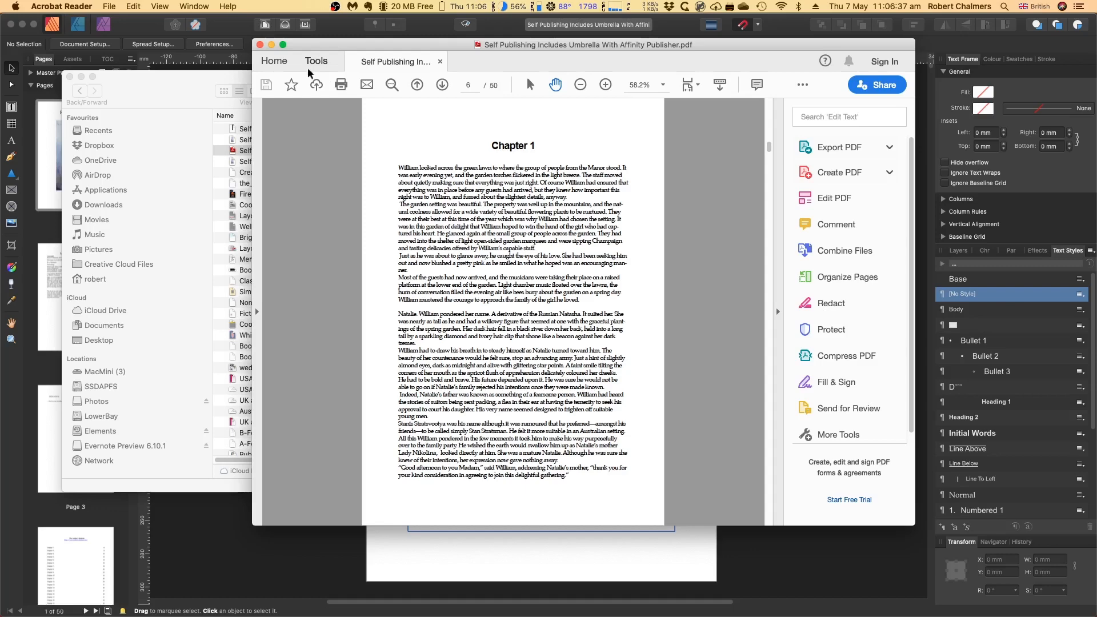
# Step: Close Acrobat Reader and the Finder window, returning to the .afpub layout in Affinity Publisher
pyautogui.click(261, 45)
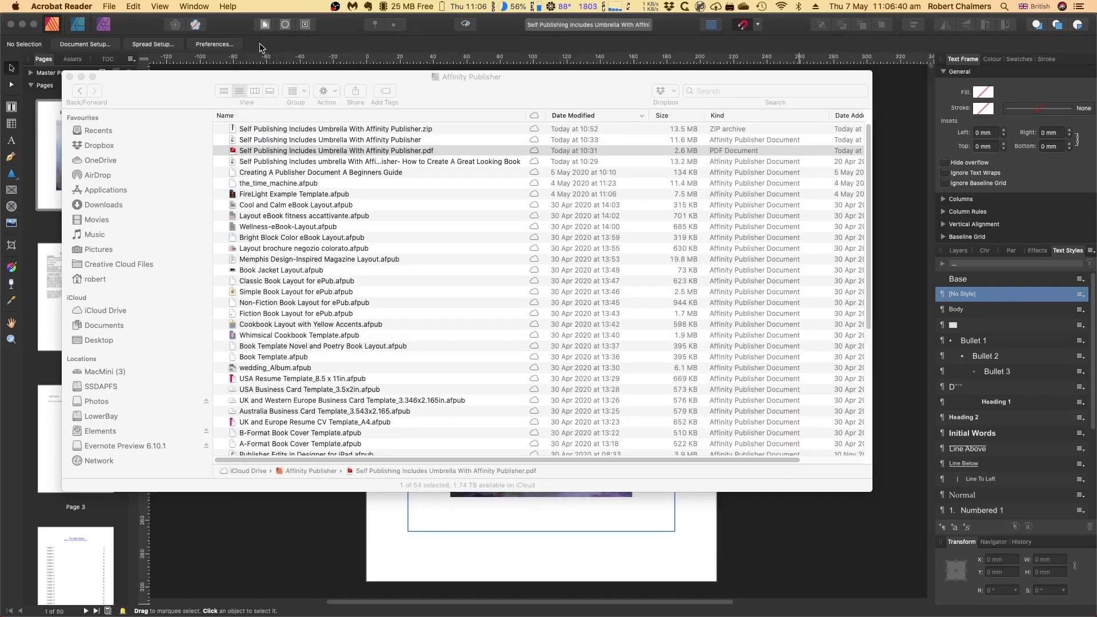
pyautogui.click(346, 139)
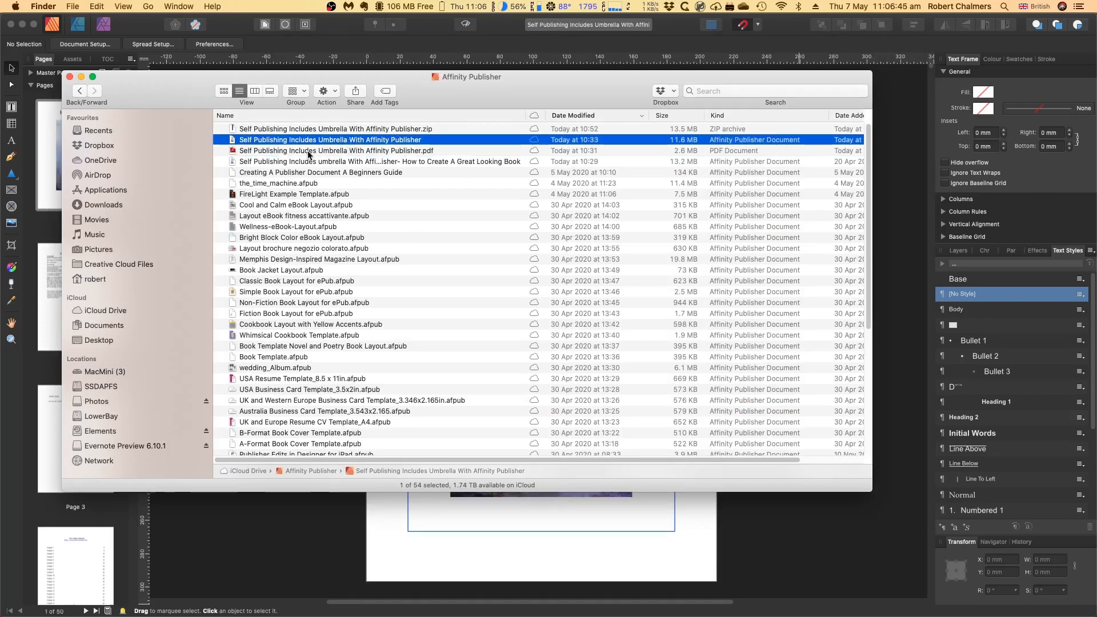
pyautogui.click(82, 77)
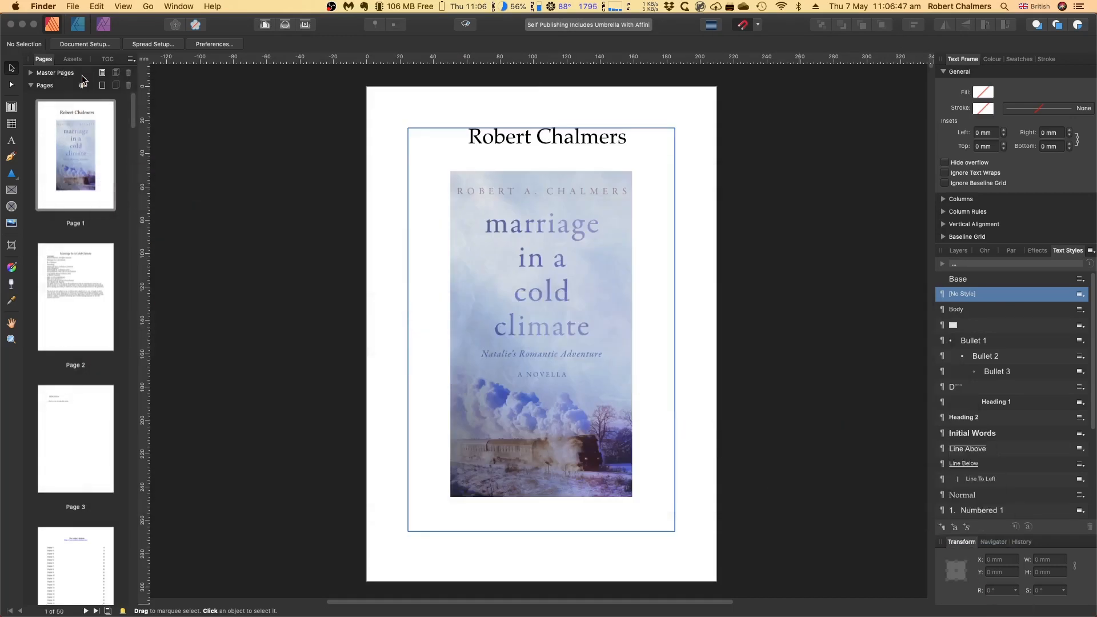
# Step: Expand the Master Pages section to show Master A in the Pages panel
pyautogui.click(31, 73)
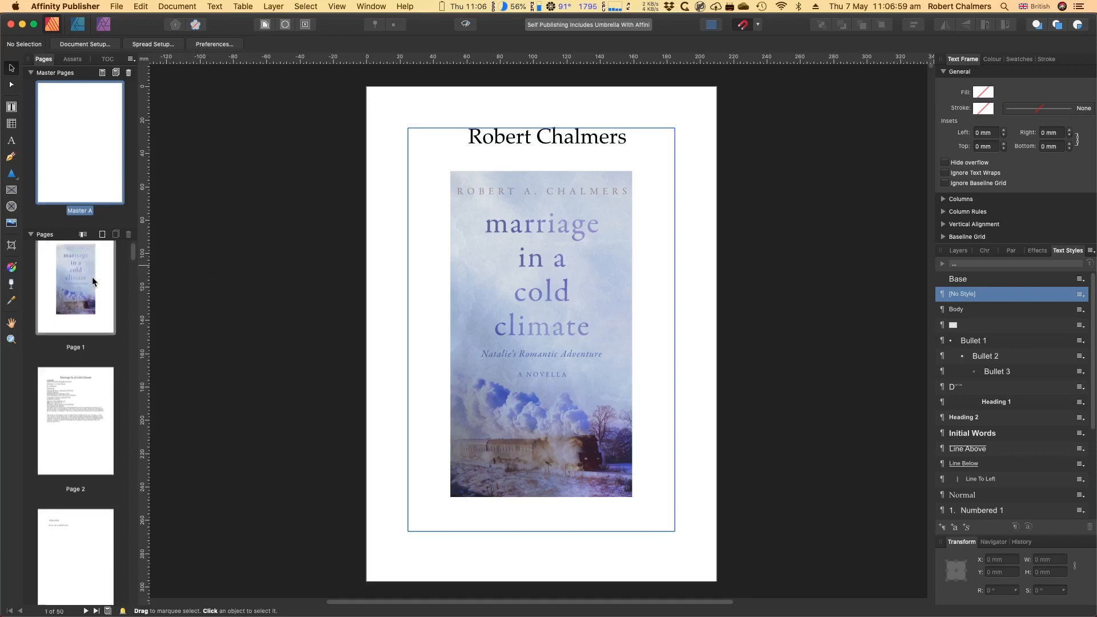
pyautogui.scroll(-5, 92, 277)
pyautogui.scroll(-5, 95, 281)
pyautogui.scroll(-5, 95, 282)
pyautogui.scroll(-5, 94, 282)
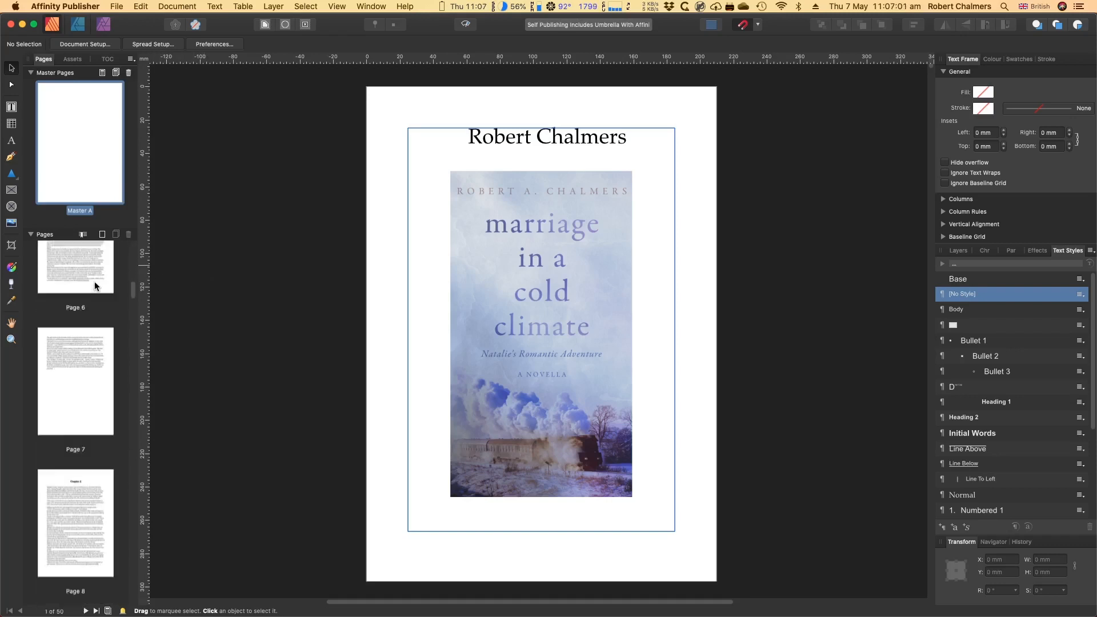
pyautogui.scroll(-5, 95, 281)
pyautogui.scroll(-5, 95, 286)
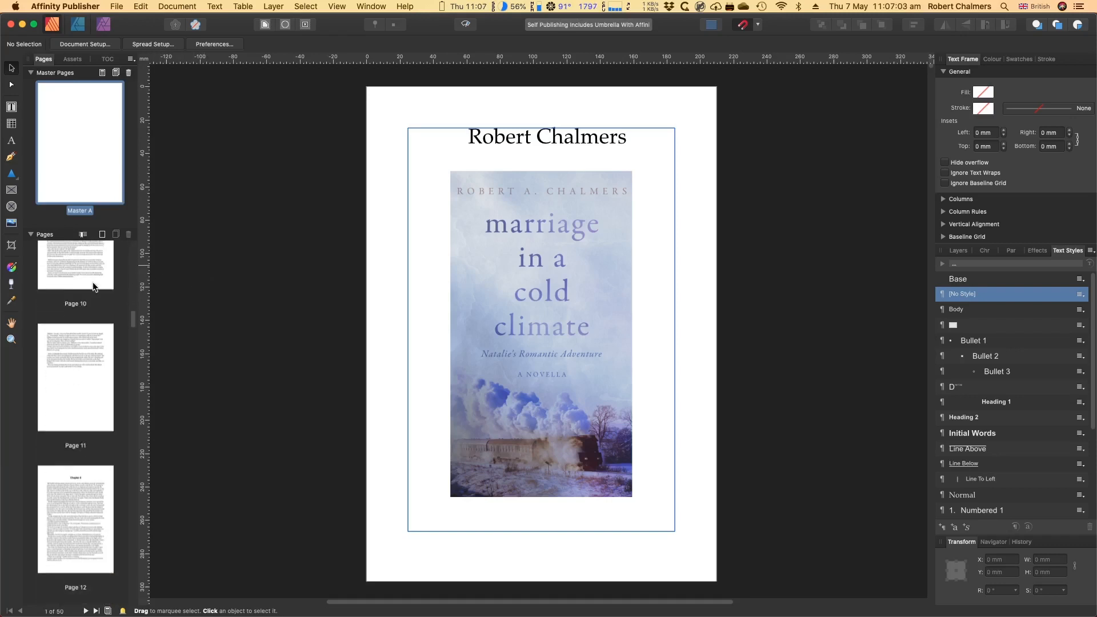
pyautogui.scroll(-3, 94, 285)
pyautogui.scroll(-3, 90, 296)
pyautogui.scroll(-4, 85, 309)
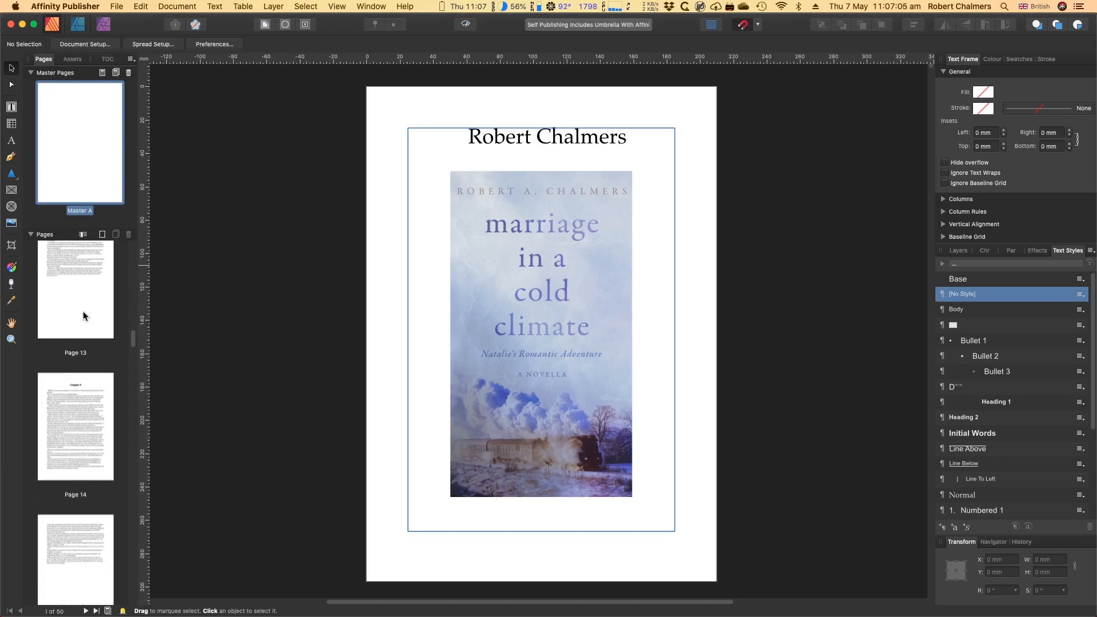
pyautogui.scroll(-3, 84, 315)
pyautogui.scroll(-3, 83, 315)
pyautogui.scroll(-2, 83, 316)
pyautogui.scroll(-2, 83, 316)
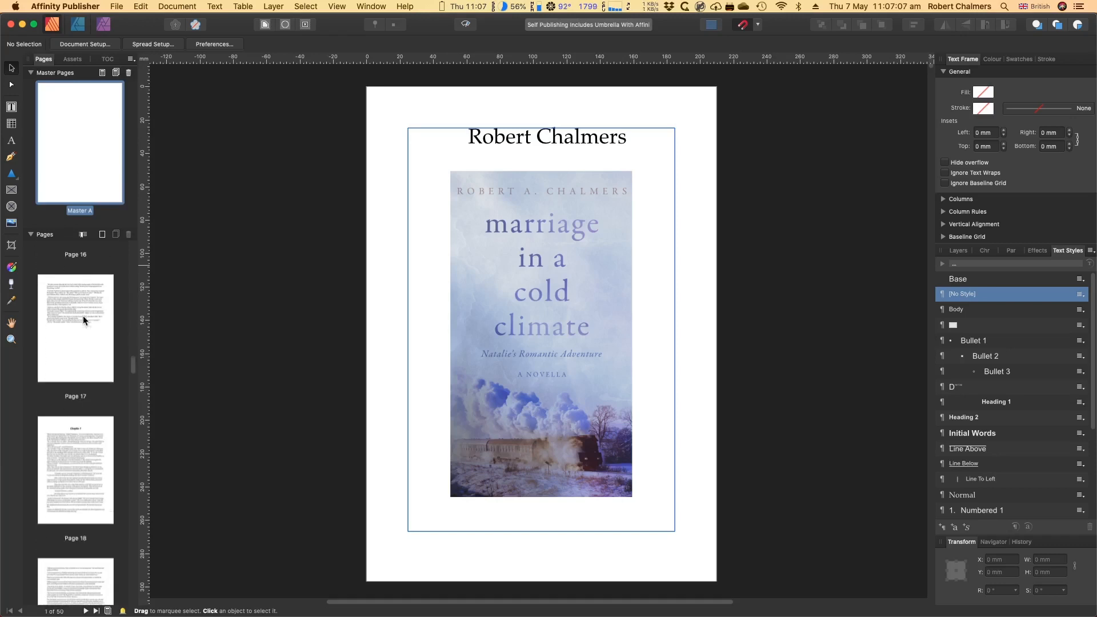
pyautogui.scroll(-2, 83, 316)
pyautogui.scroll(-2, 82, 314)
pyautogui.scroll(-3, 81, 315)
pyautogui.scroll(-3, 81, 320)
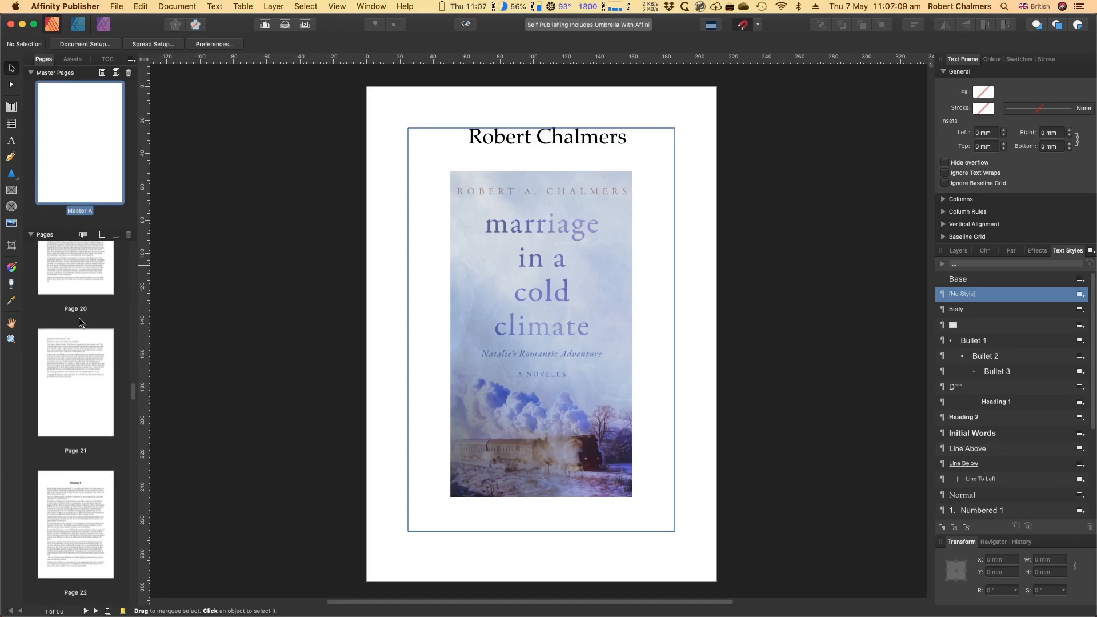
pyautogui.scroll(-3, 83, 335)
pyautogui.scroll(-2, 83, 345)
pyautogui.scroll(-3, 83, 345)
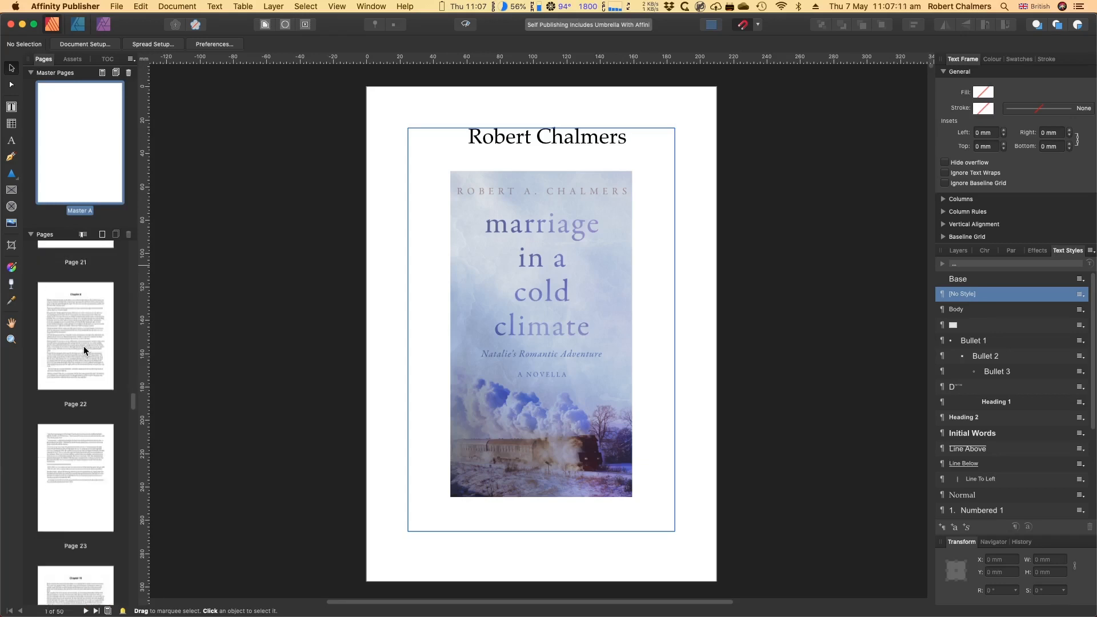
pyautogui.scroll(-3, 84, 346)
pyautogui.scroll(-2, 83, 346)
pyautogui.scroll(-2, 83, 346)
pyautogui.scroll(-3, 84, 346)
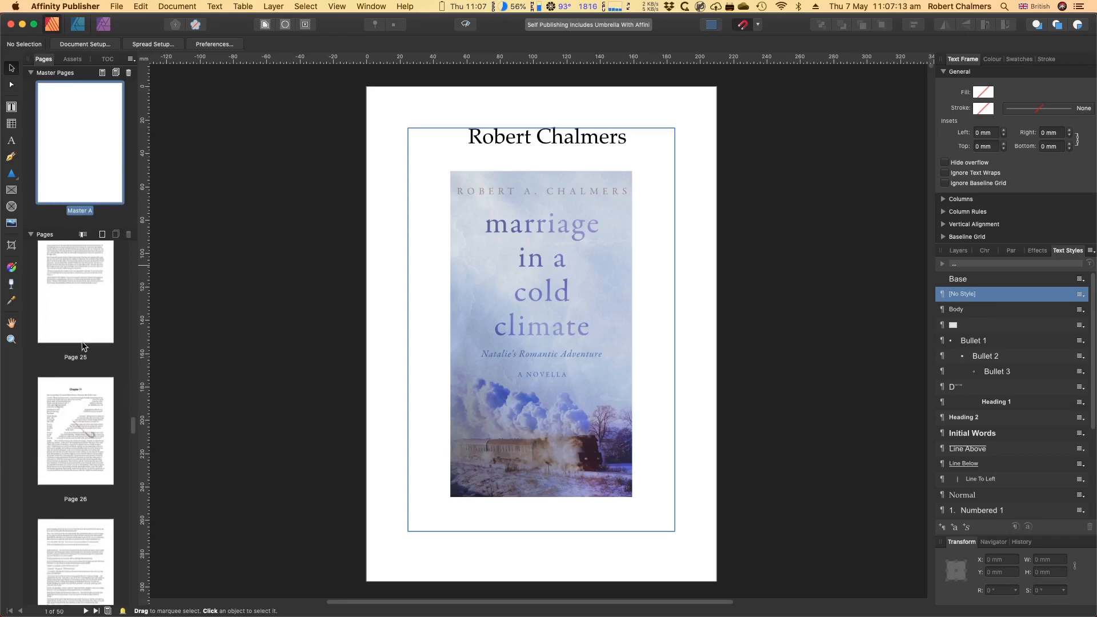
pyautogui.scroll(-3, 84, 346)
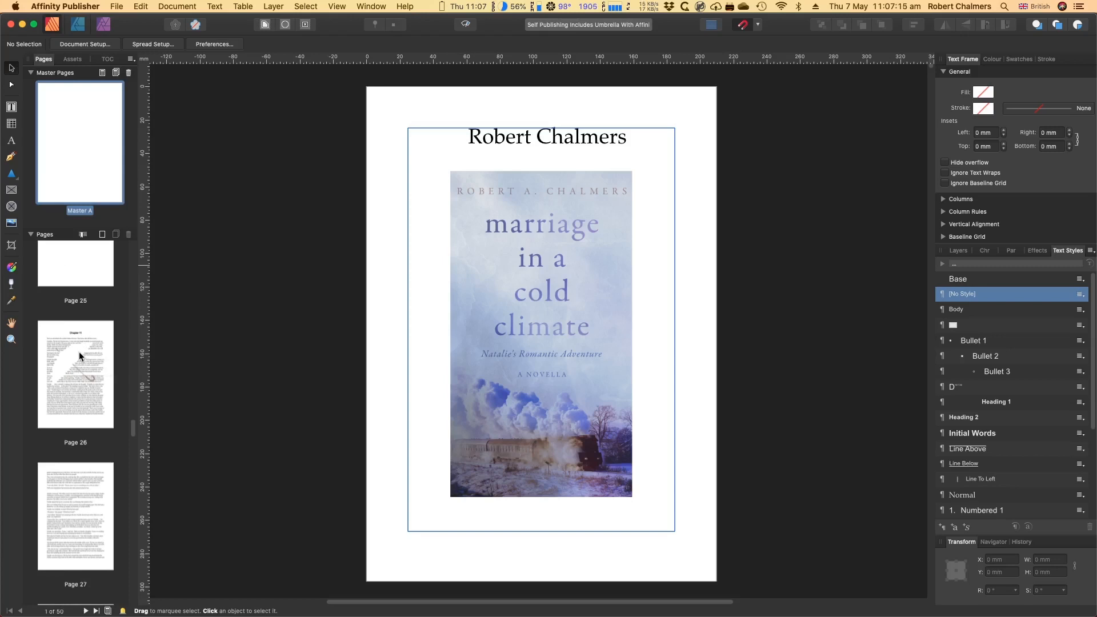
pyautogui.doubleClick(79, 352)
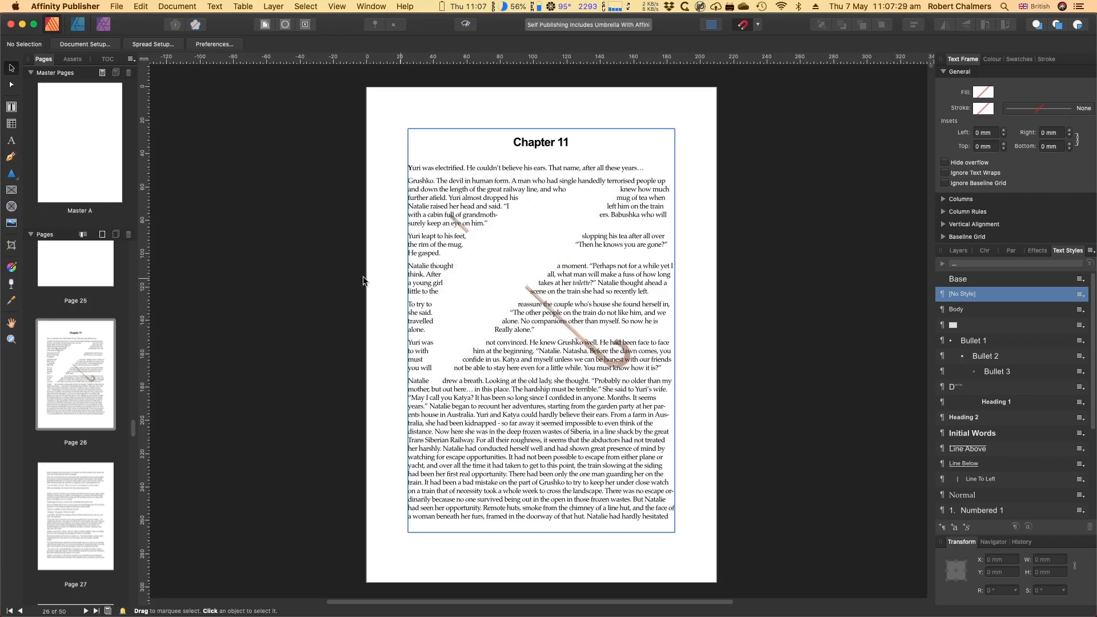
pyautogui.scroll(5, 80, 321)
pyautogui.scroll(5, 81, 322)
pyautogui.scroll(3, 81, 322)
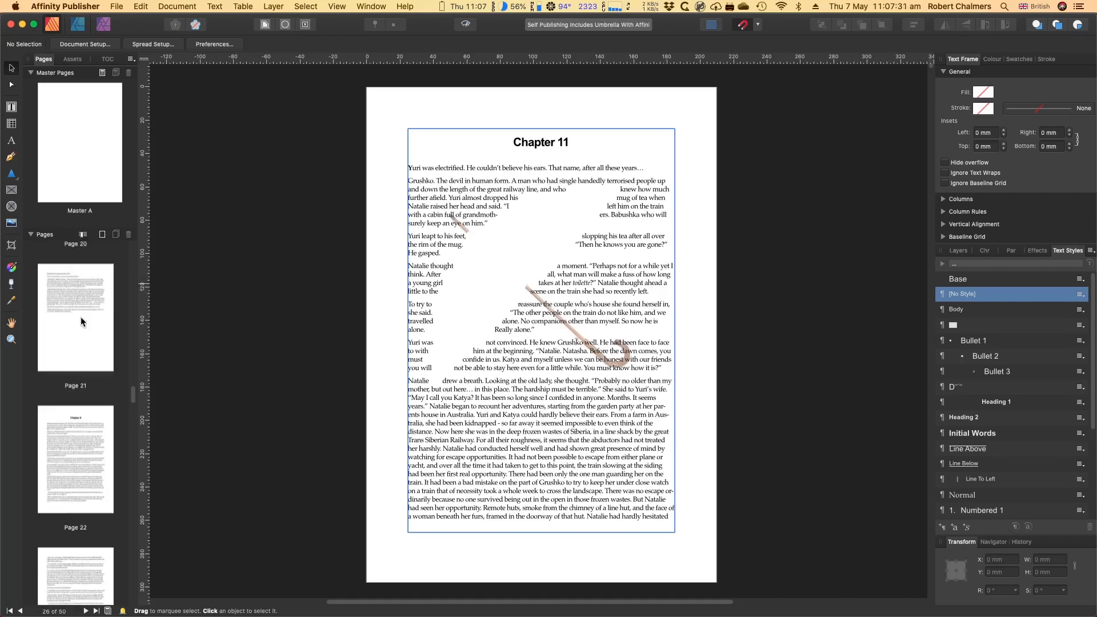
pyautogui.scroll(4, 80, 321)
pyautogui.scroll(4, 81, 322)
pyautogui.scroll(3, 85, 319)
pyautogui.scroll(2, 96, 318)
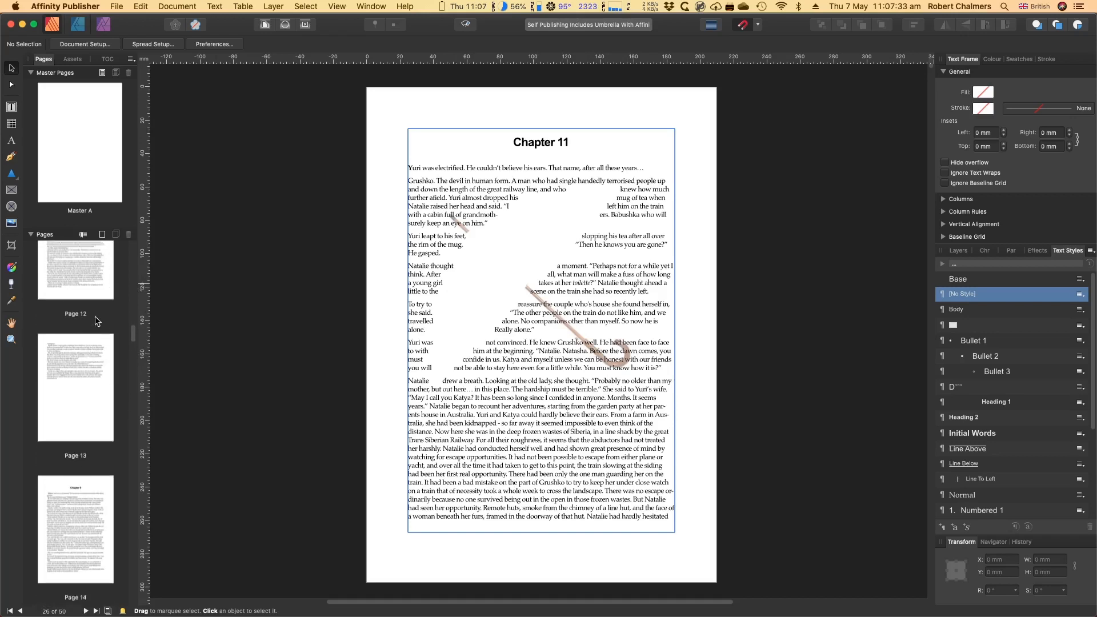
pyautogui.scroll(3, 95, 316)
pyautogui.scroll(3, 97, 317)
pyautogui.scroll(3, 98, 316)
pyautogui.scroll(2, 98, 316)
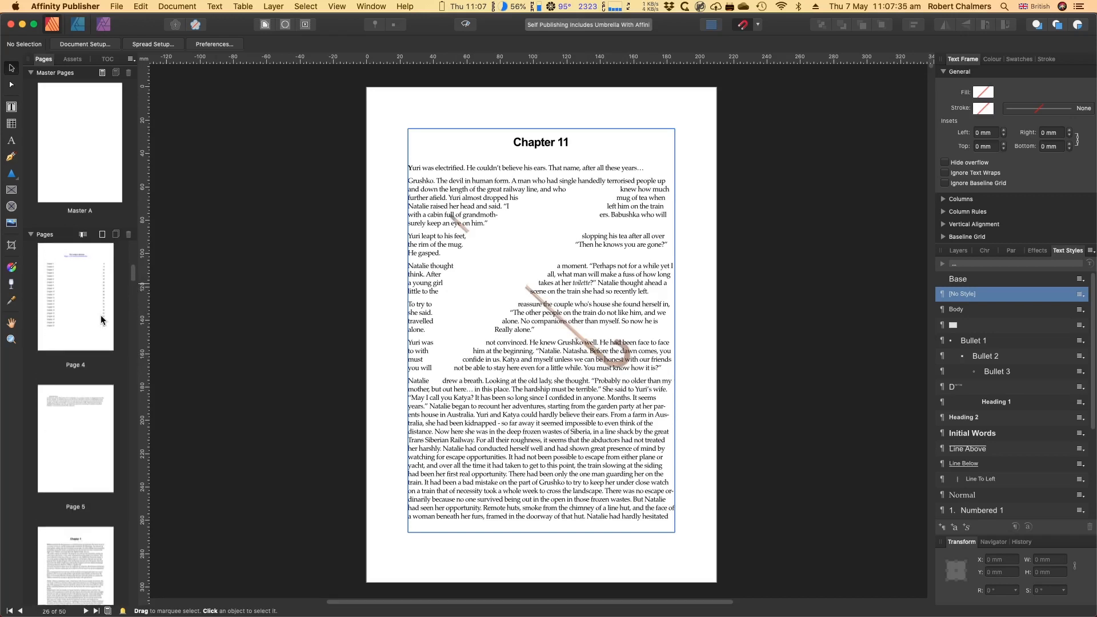
pyautogui.scroll(3, 101, 319)
pyautogui.scroll(3, 103, 319)
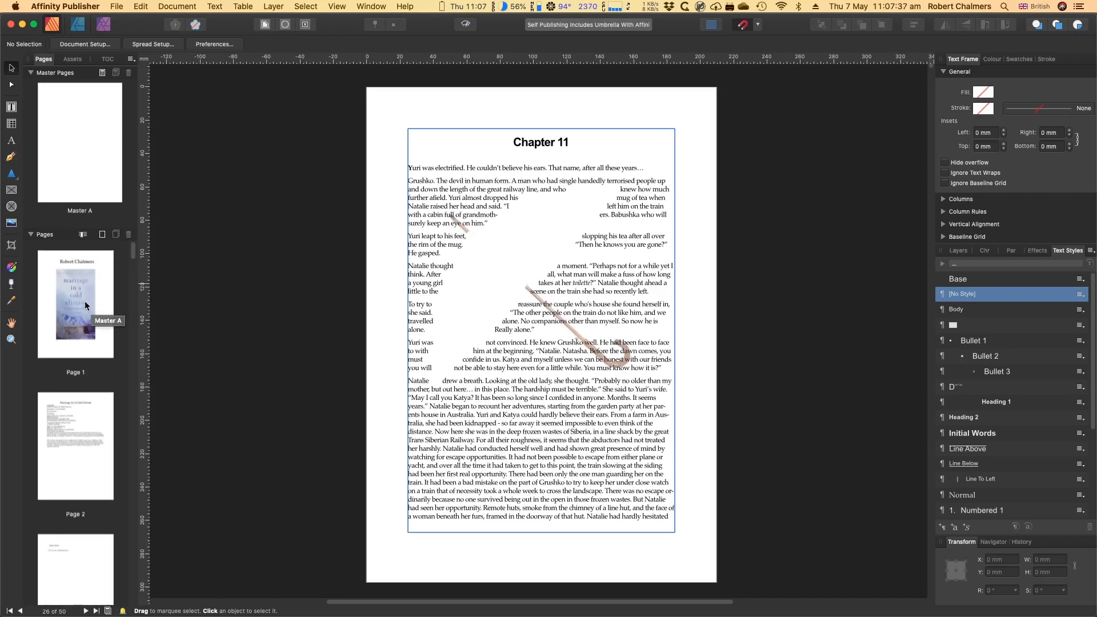
pyautogui.doubleClick(85, 301)
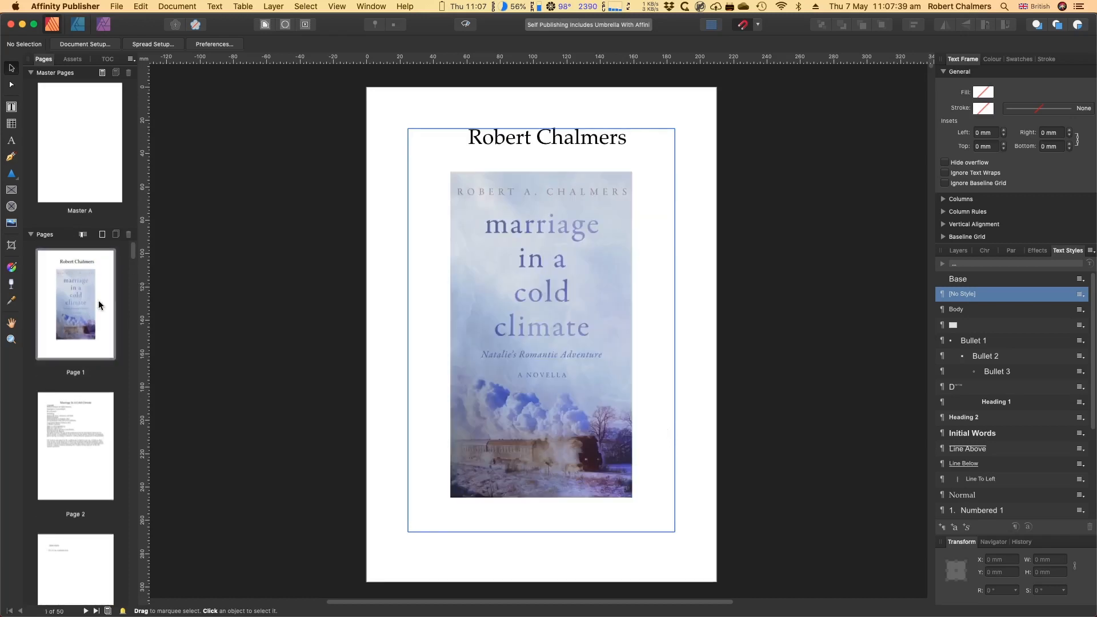
# Step: View the copyright and cover pages, then show page 4's contents listing Chapters 1–21
pyautogui.doubleClick(84, 411)
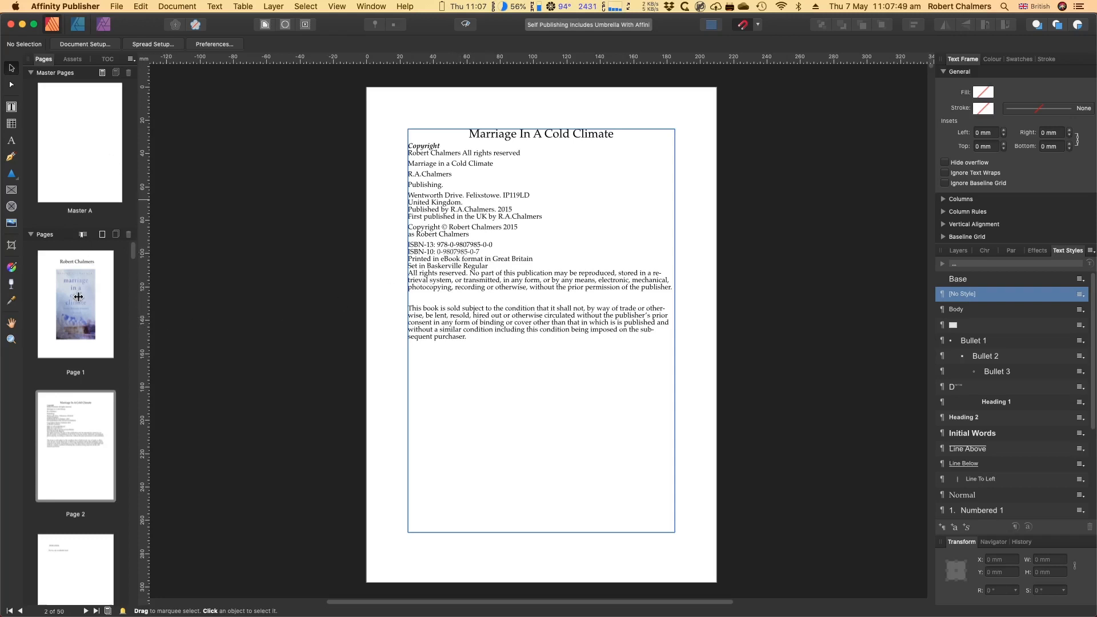
pyautogui.doubleClick(79, 297)
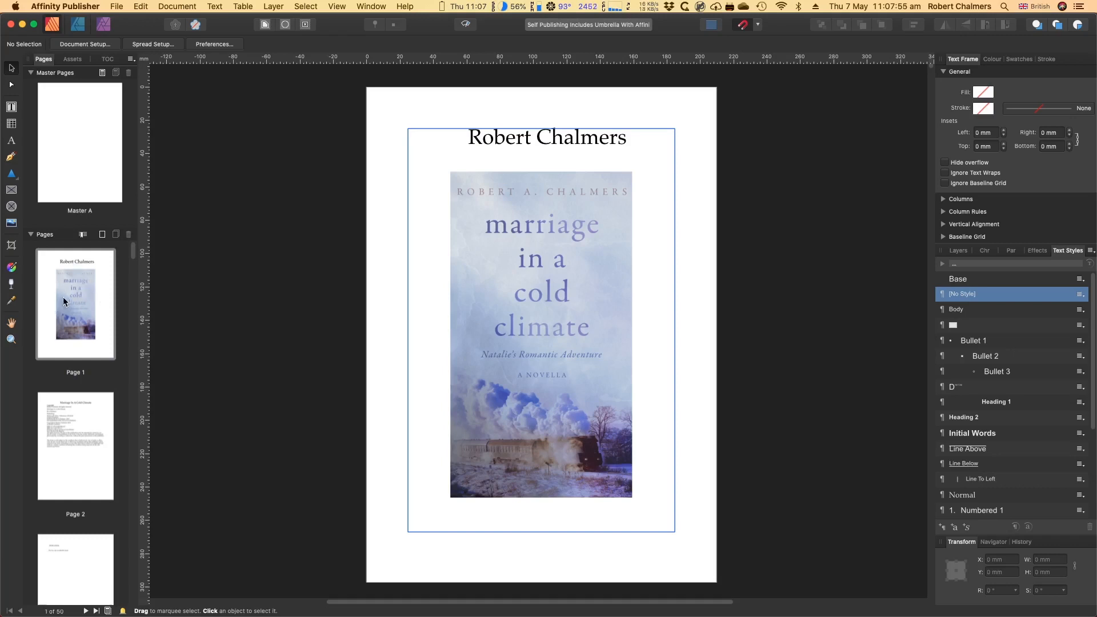
pyautogui.scroll(-8, 78, 309)
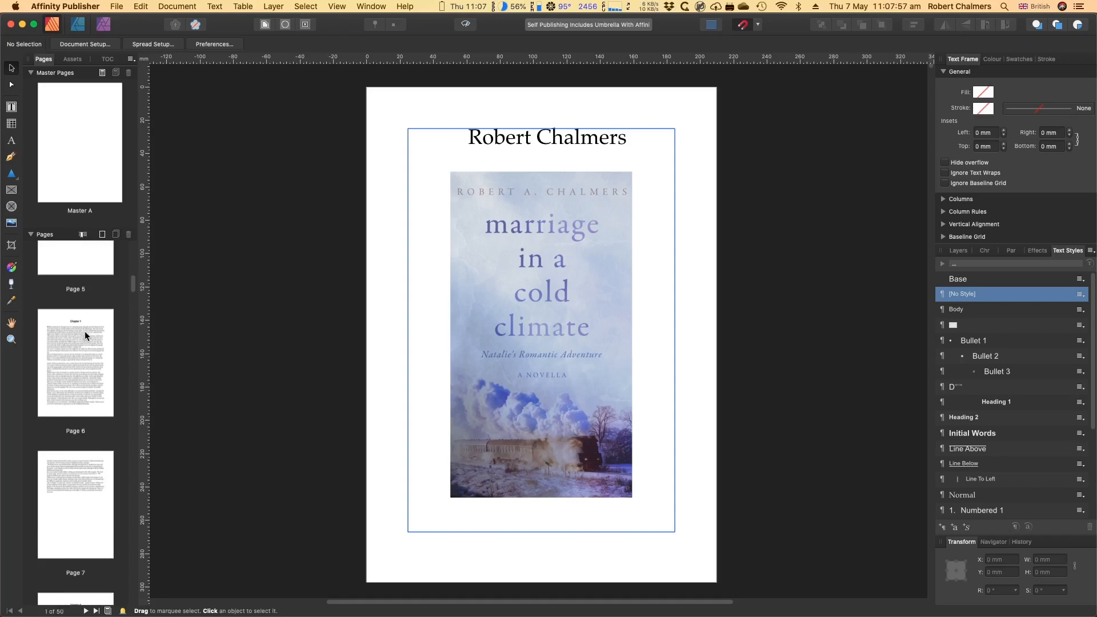
pyautogui.scroll(5, 85, 331)
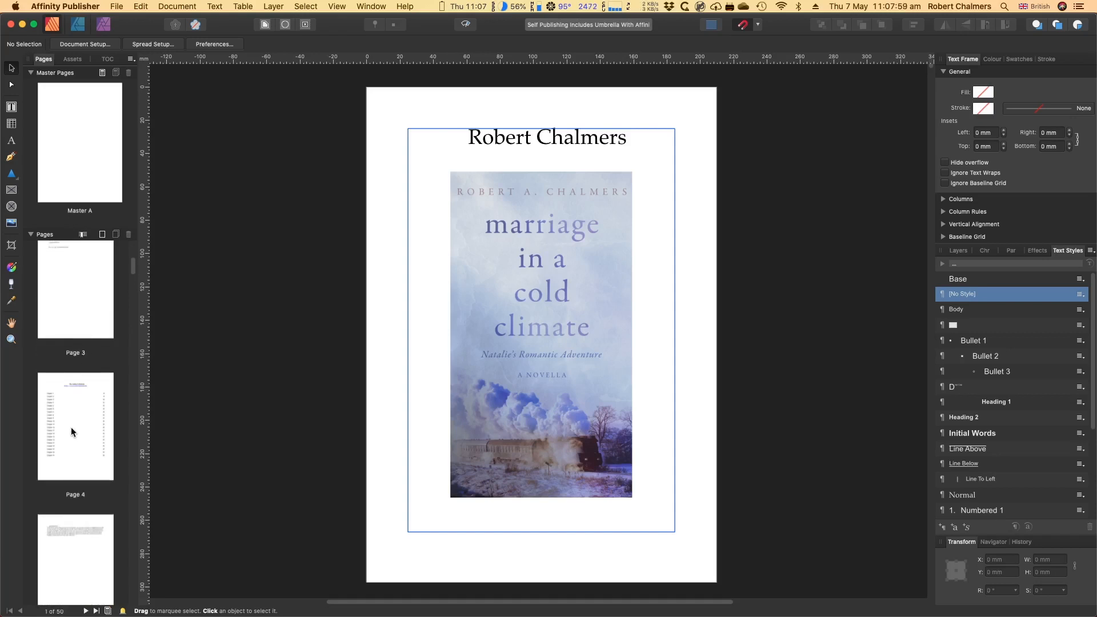
pyautogui.doubleClick(71, 427)
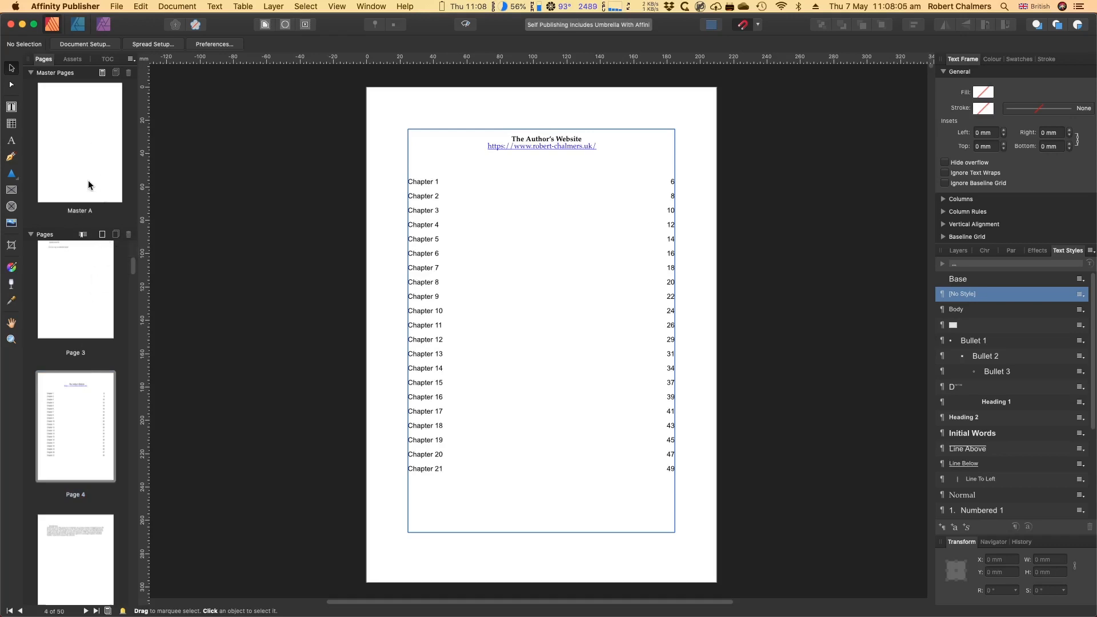
pyautogui.scroll(3, 57, 296)
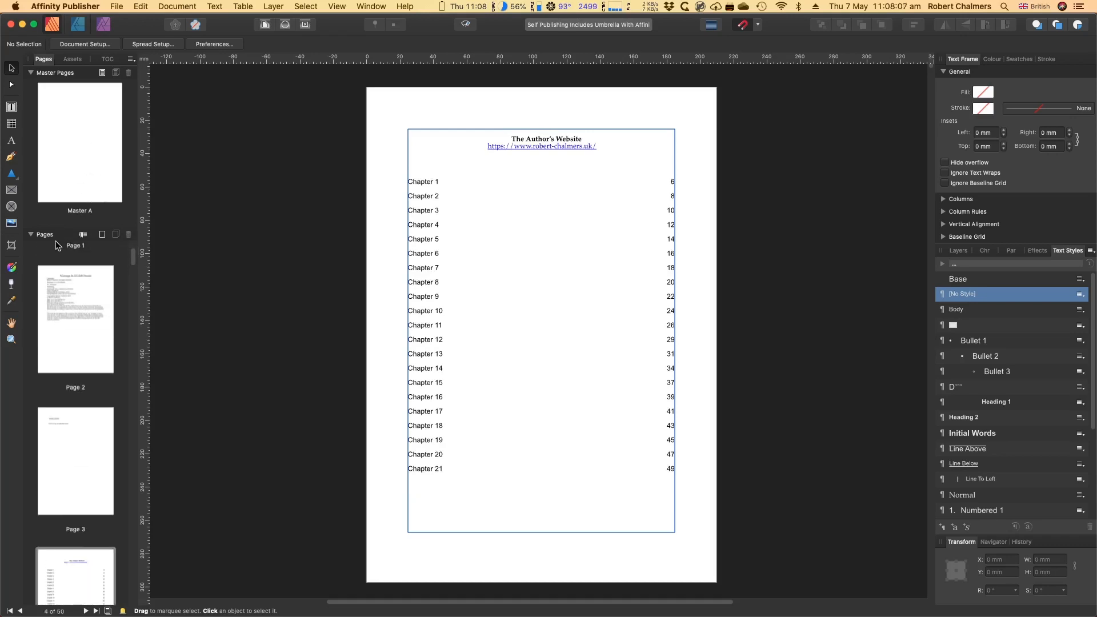
# Step: Collapse the Master Pages list and return to the page 1 cover
pyautogui.click(32, 73)
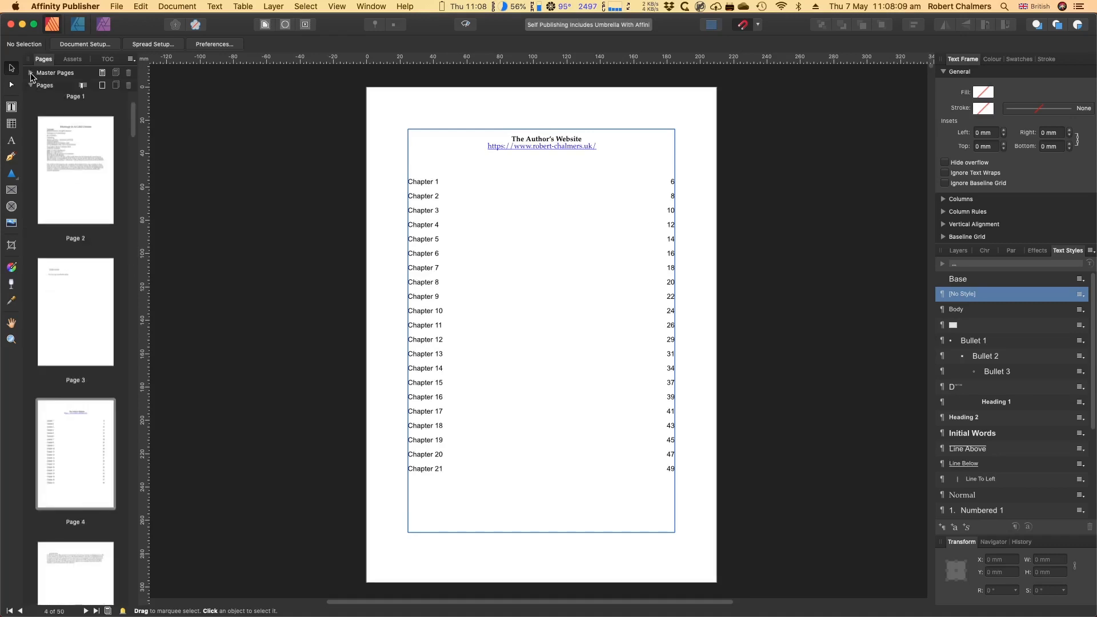
pyautogui.scroll(3, 77, 227)
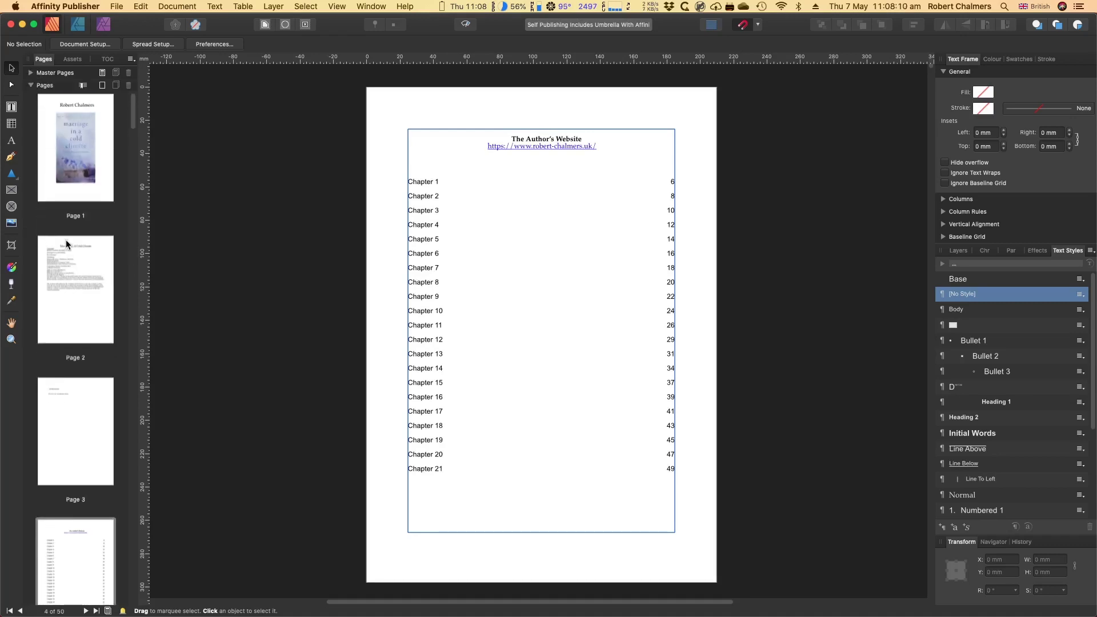
pyautogui.doubleClick(74, 171)
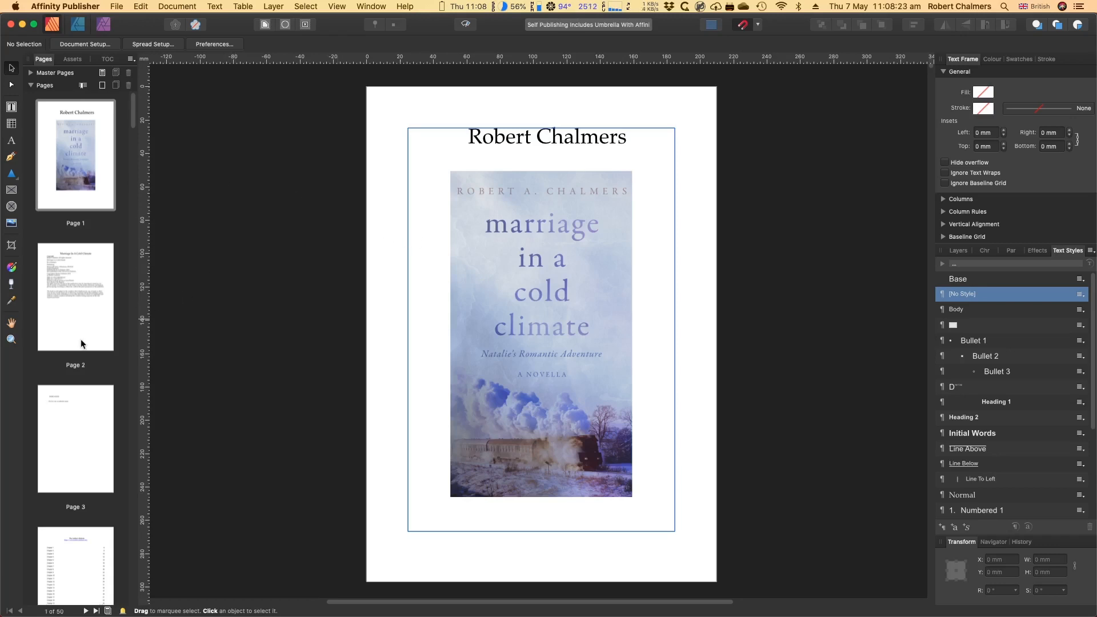
pyautogui.scroll(-5, 81, 339)
pyautogui.scroll(-5, 79, 338)
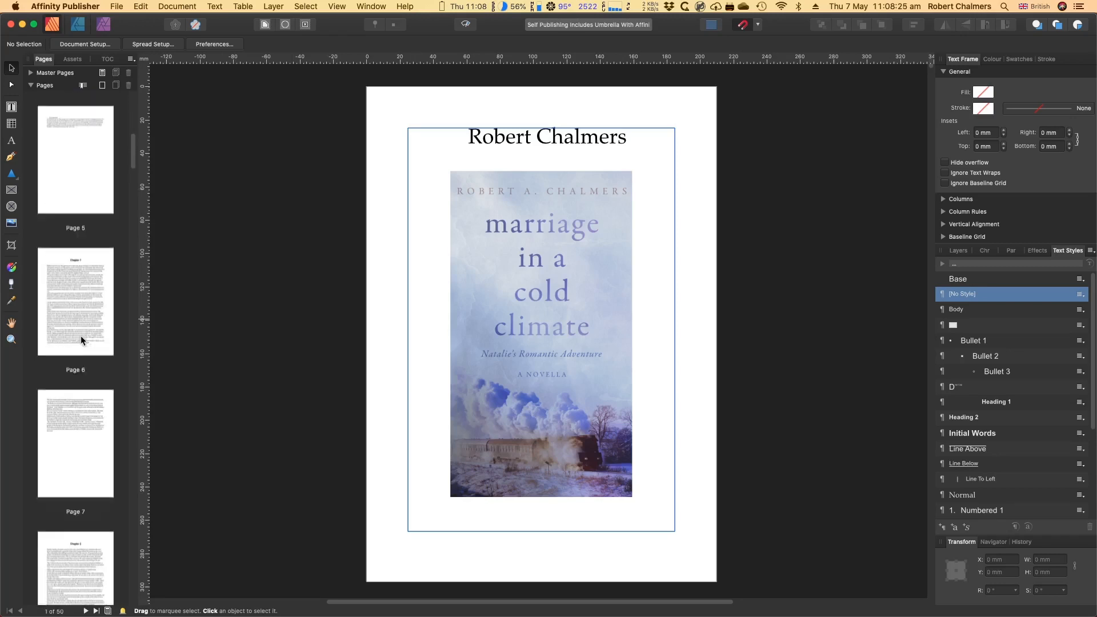
pyautogui.scroll(5, 81, 335)
pyautogui.scroll(3, 81, 336)
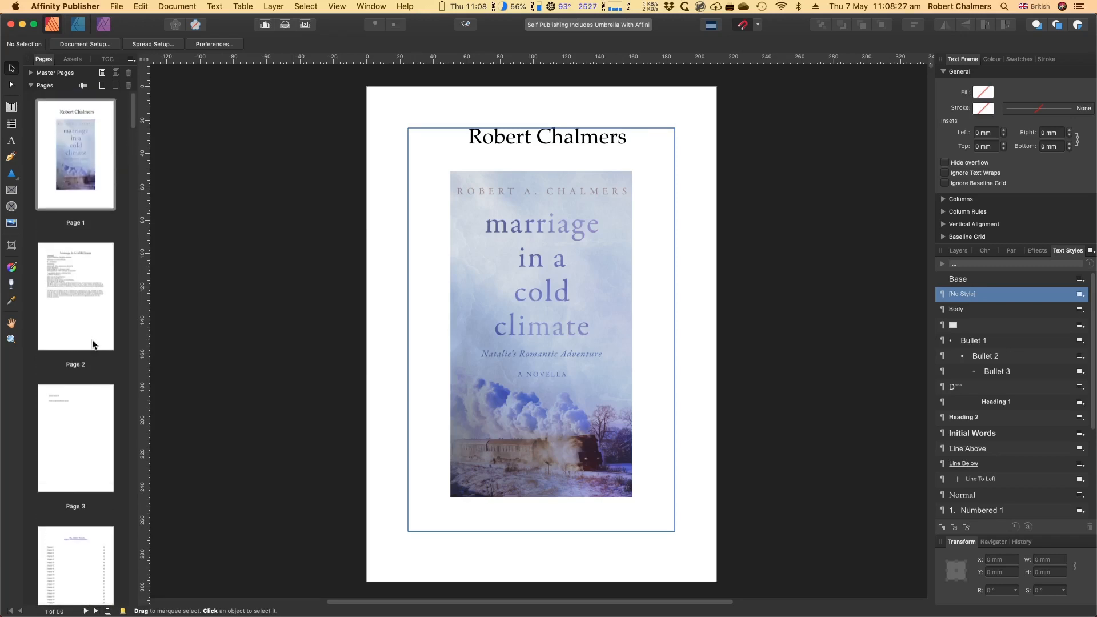
pyautogui.scroll(-5, 92, 340)
pyautogui.scroll(-3, 91, 342)
pyautogui.scroll(-3, 85, 301)
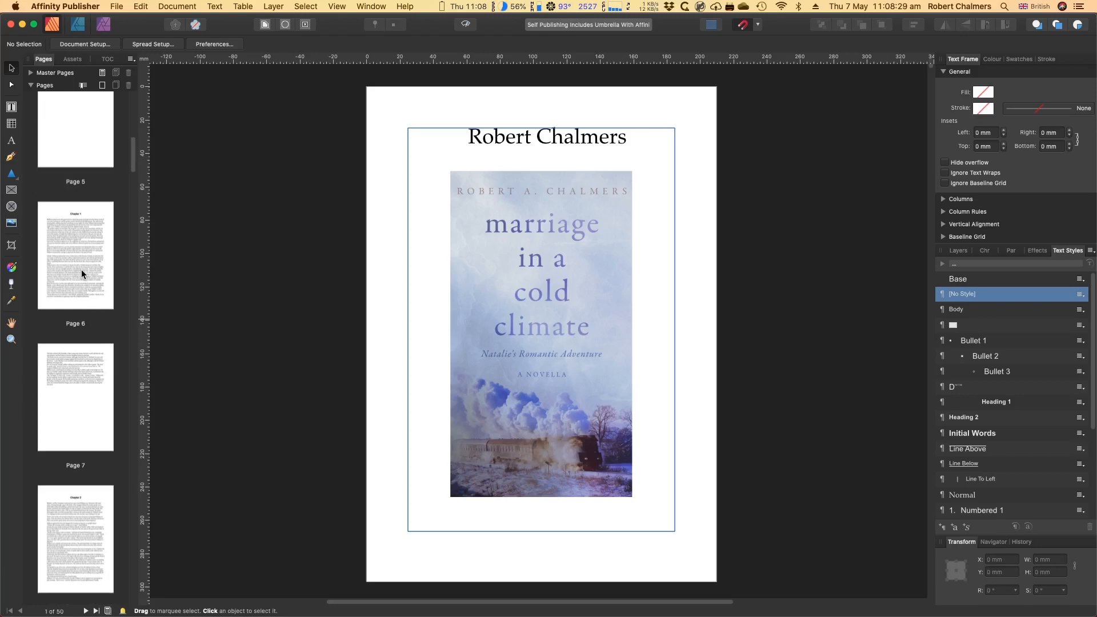
# Step: View page 6 where Chapter 1 begins and scroll its text down to the Chapter 2 page
pyautogui.doubleClick(81, 270)
pyautogui.click(558, 370)
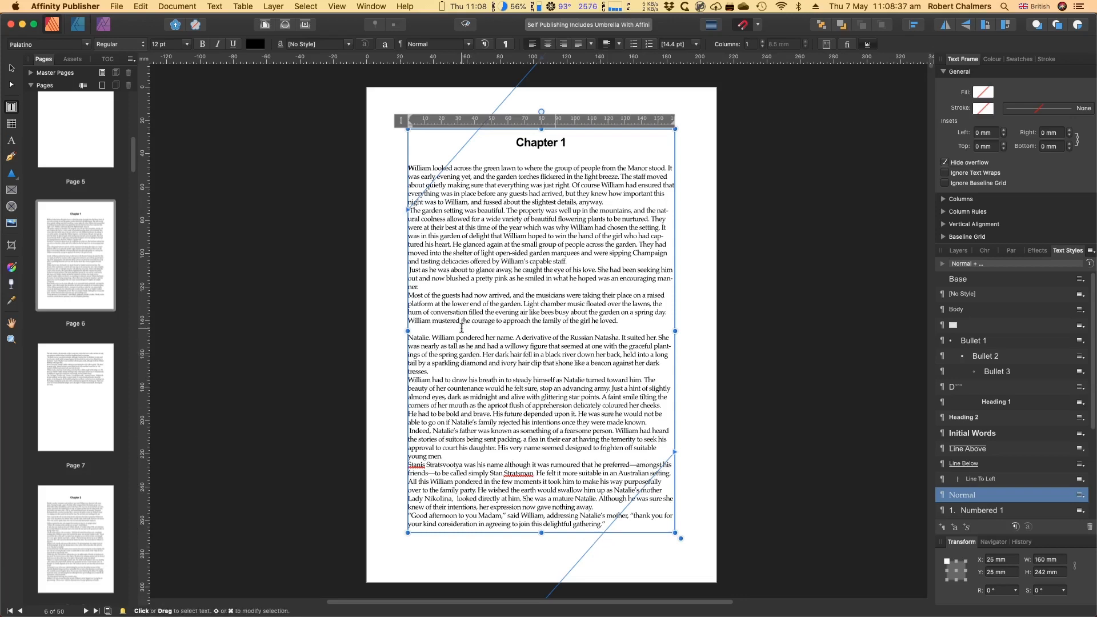
pyautogui.scroll(-5, 561, 448)
pyautogui.scroll(-5, 562, 449)
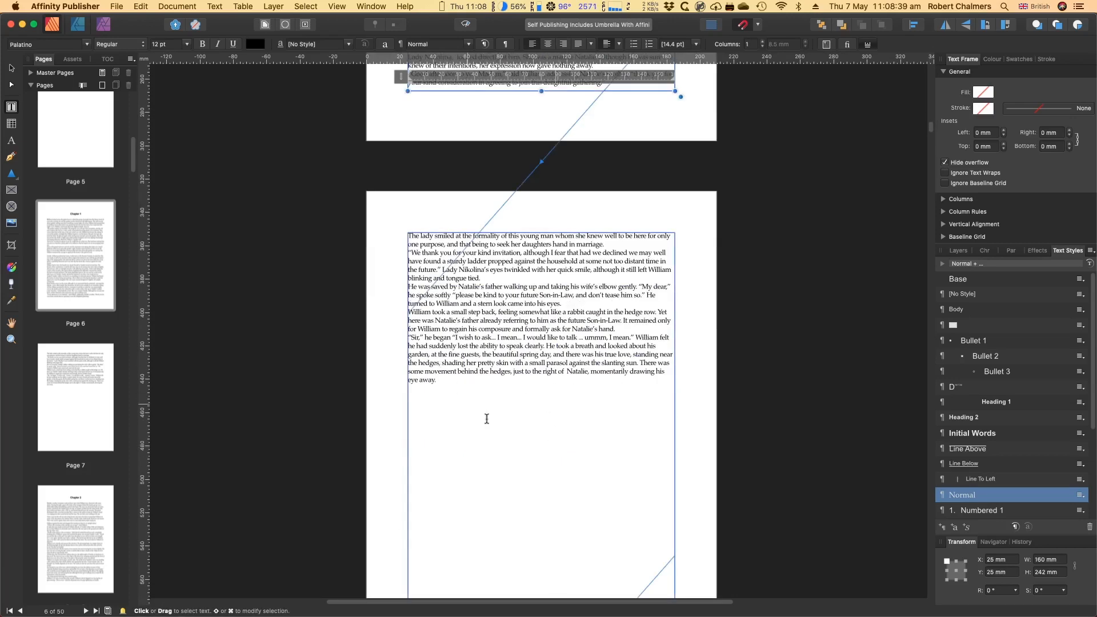
pyautogui.scroll(2, 565, 475)
pyautogui.scroll(-5, 565, 476)
pyautogui.scroll(-5, 565, 477)
pyautogui.scroll(-5, 549, 498)
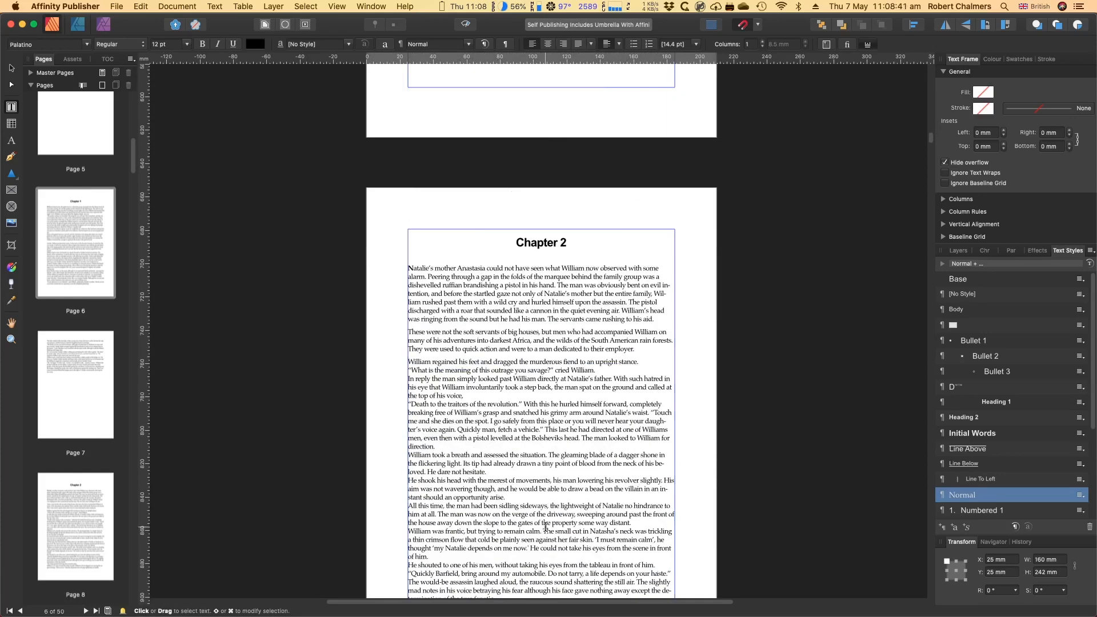
pyautogui.scroll(-4, 544, 525)
pyautogui.click(544, 524)
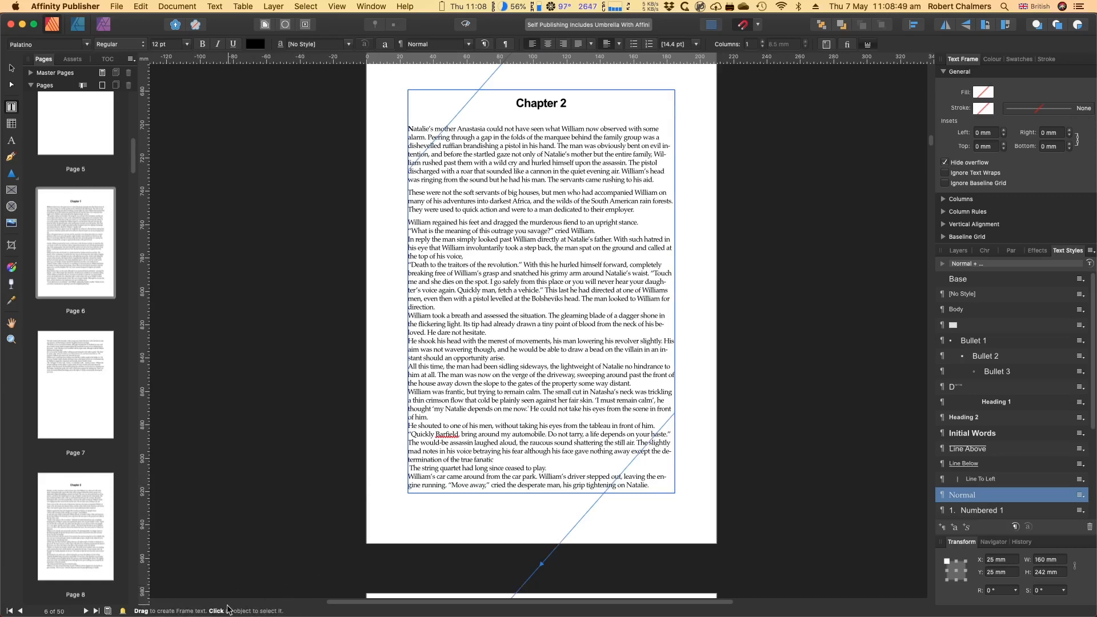
pyautogui.scroll(5, 496, 373)
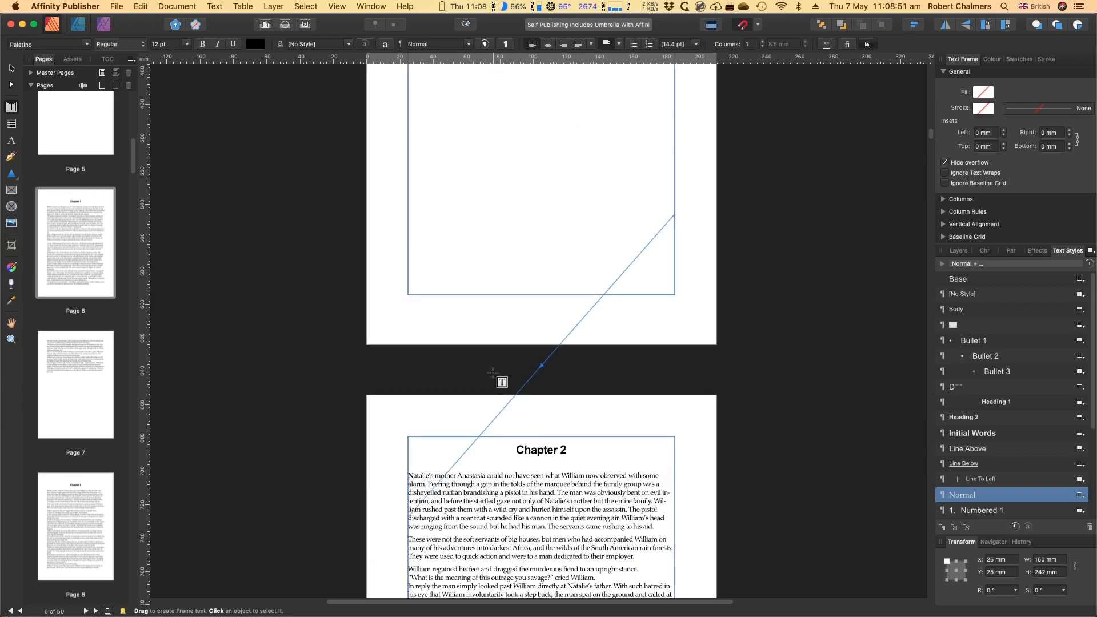
pyautogui.scroll(8, 84, 198)
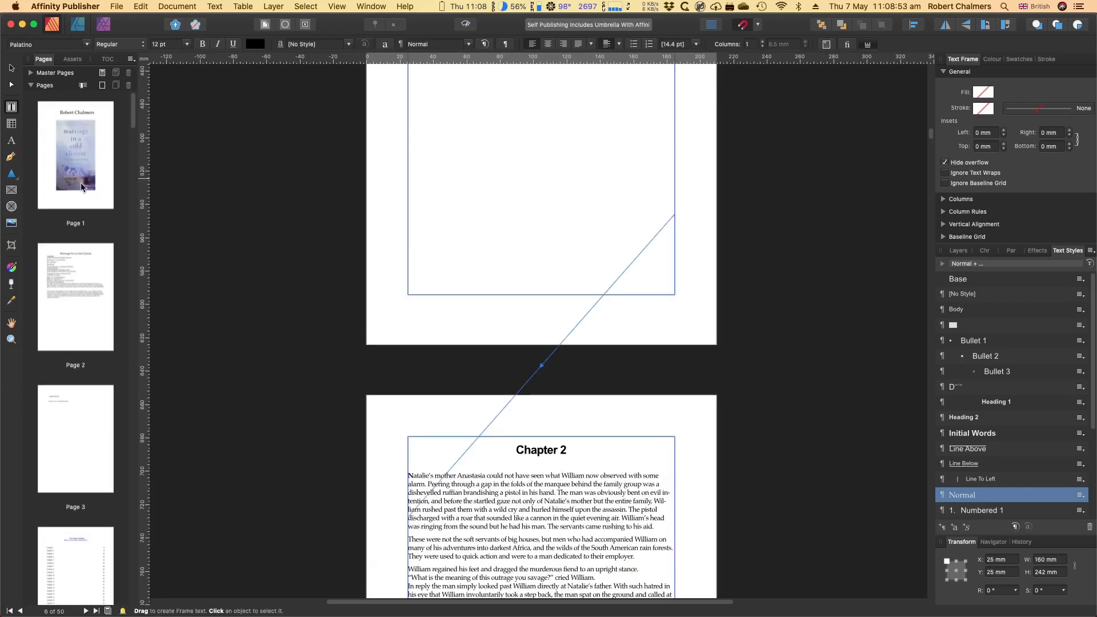
# Step: From the cover page, start File > Export as PDF with the 'PDF (digital - high quality)' preset
pyautogui.doubleClick(75, 160)
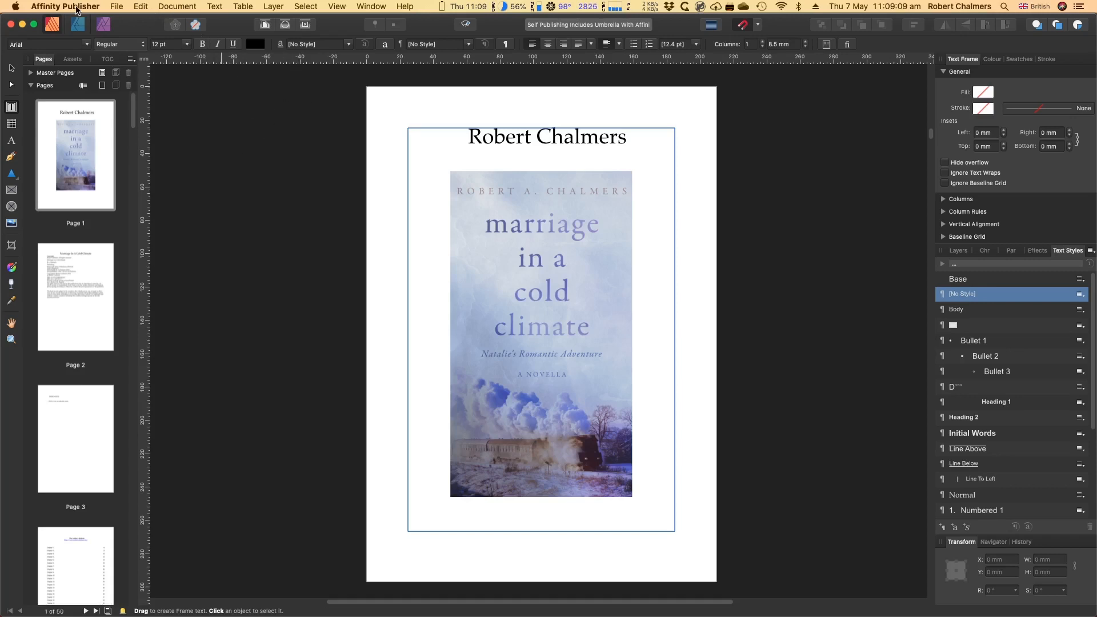
pyautogui.click(117, 7)
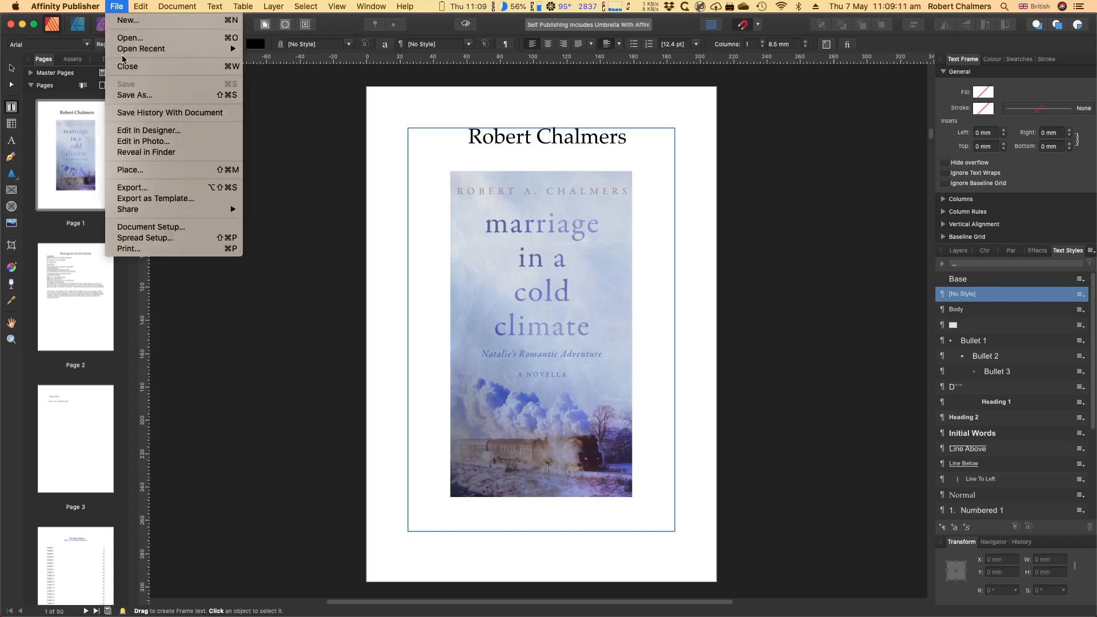
pyautogui.click(149, 188)
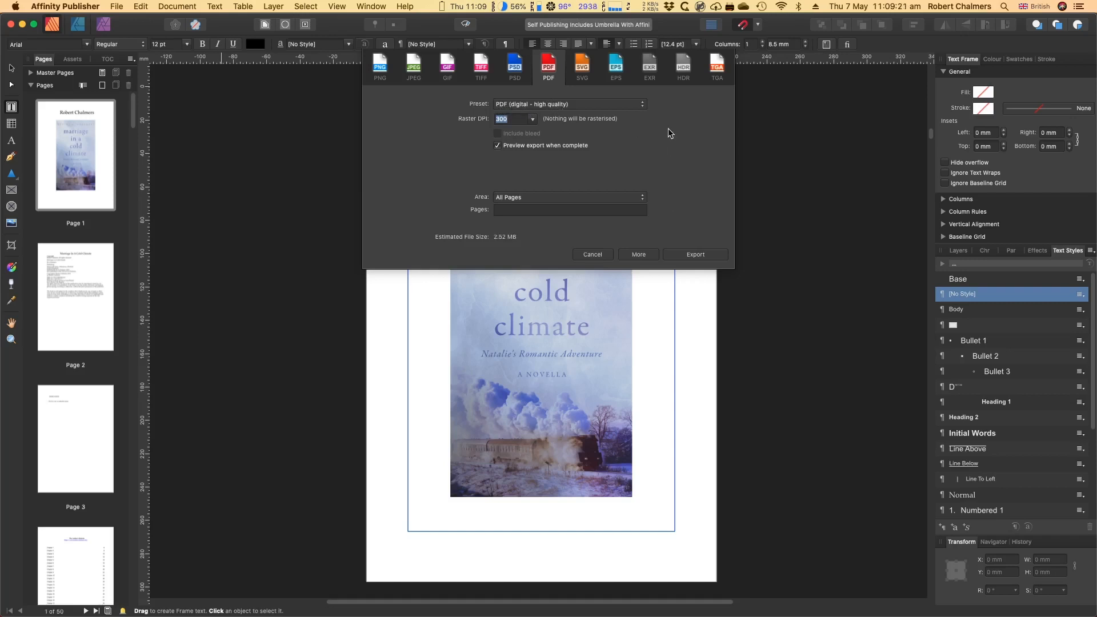
pyautogui.click(643, 105)
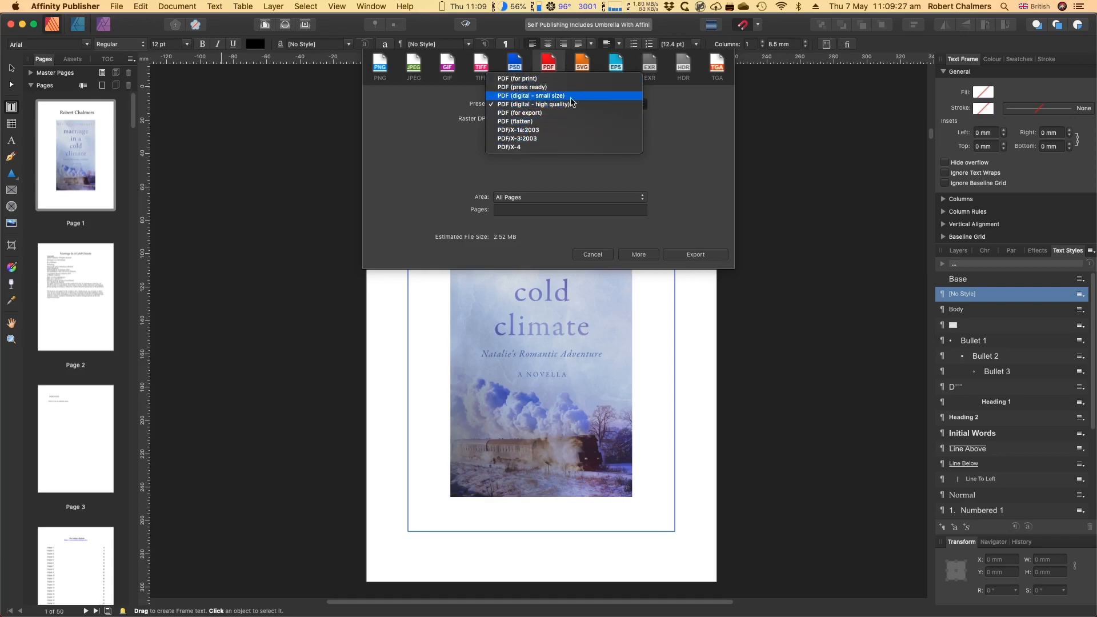
pyautogui.click(590, 106)
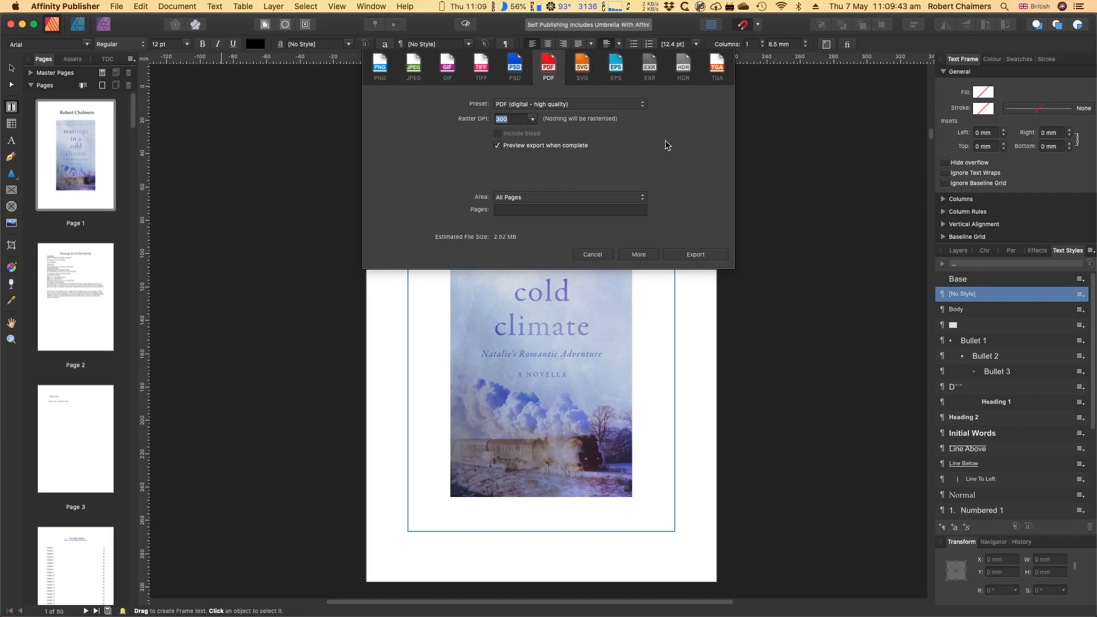
pyautogui.click(639, 255)
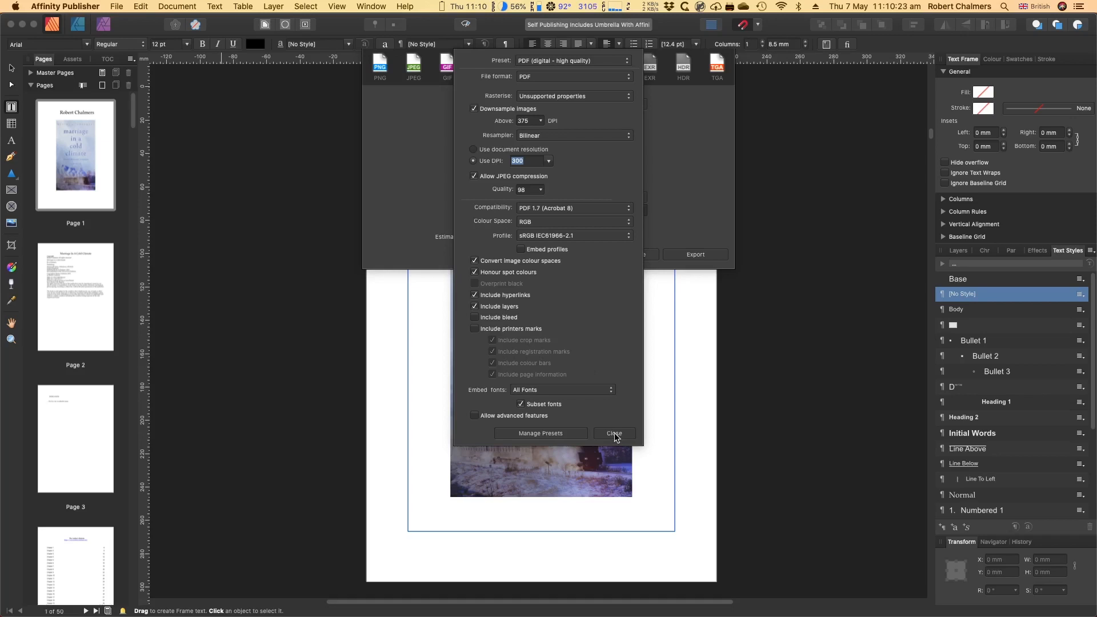
pyautogui.click(615, 436)
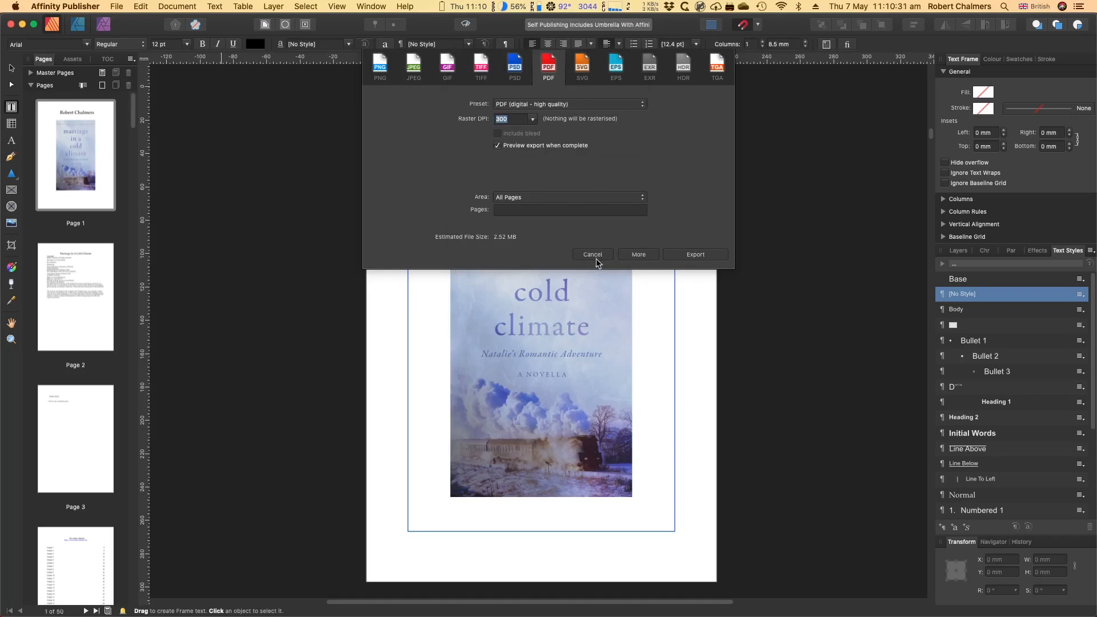
pyautogui.click(593, 255)
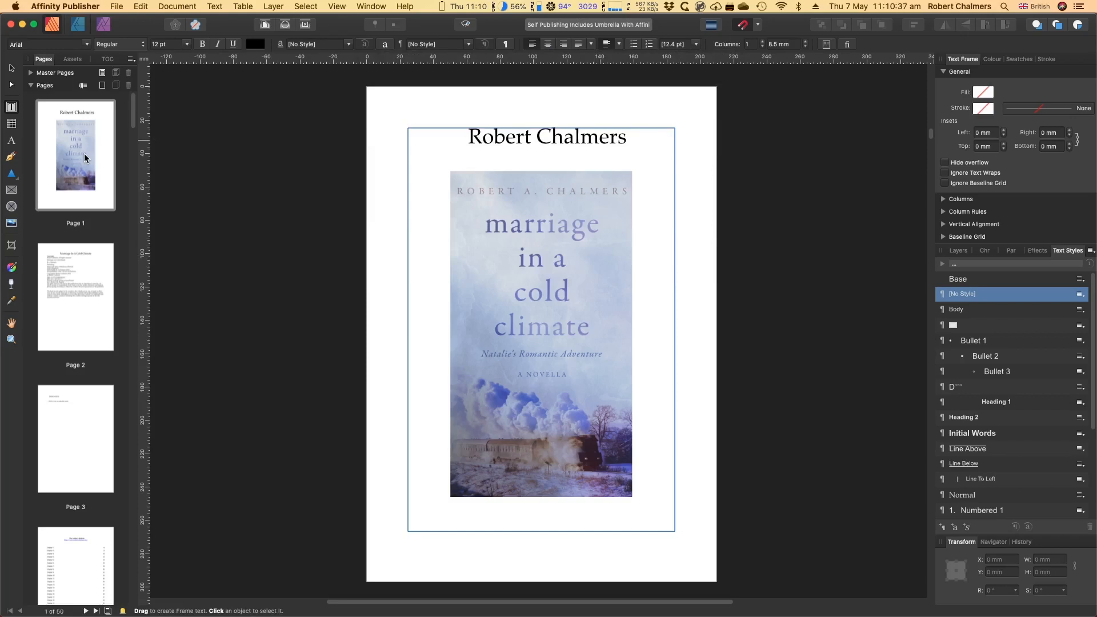
pyautogui.scroll(-8, 79, 275)
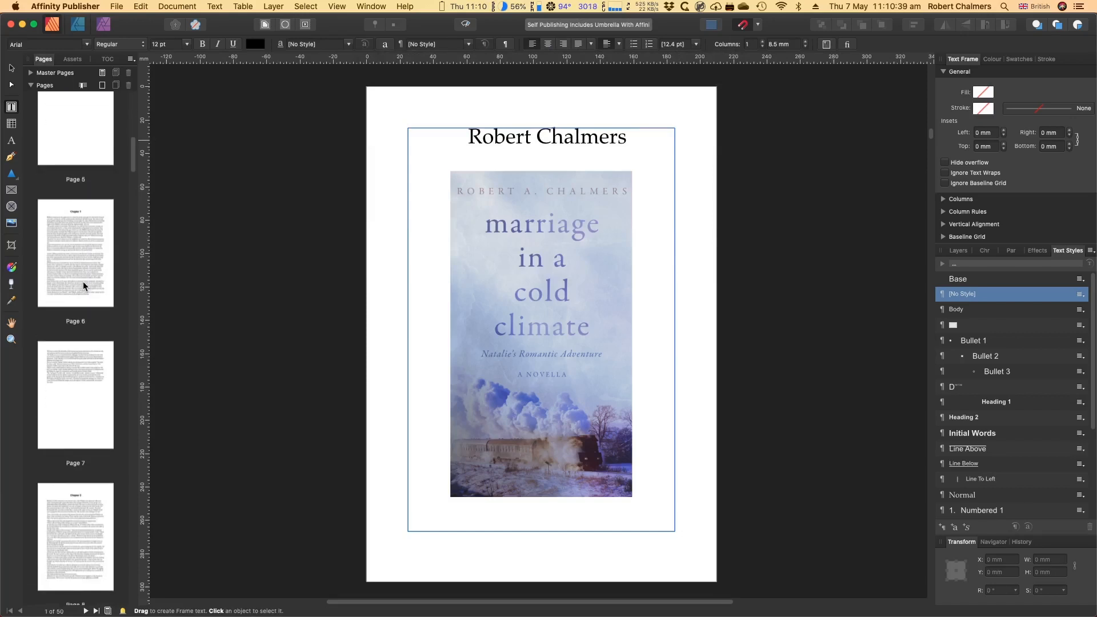
pyautogui.scroll(-6, 83, 283)
pyautogui.scroll(-6, 84, 281)
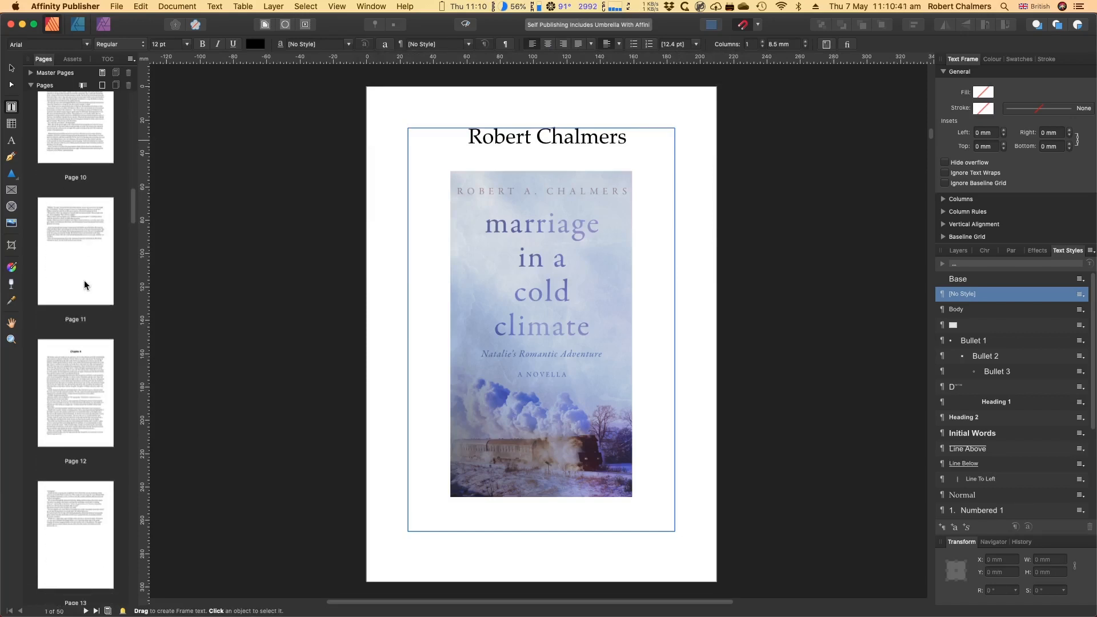
pyautogui.scroll(5, 85, 278)
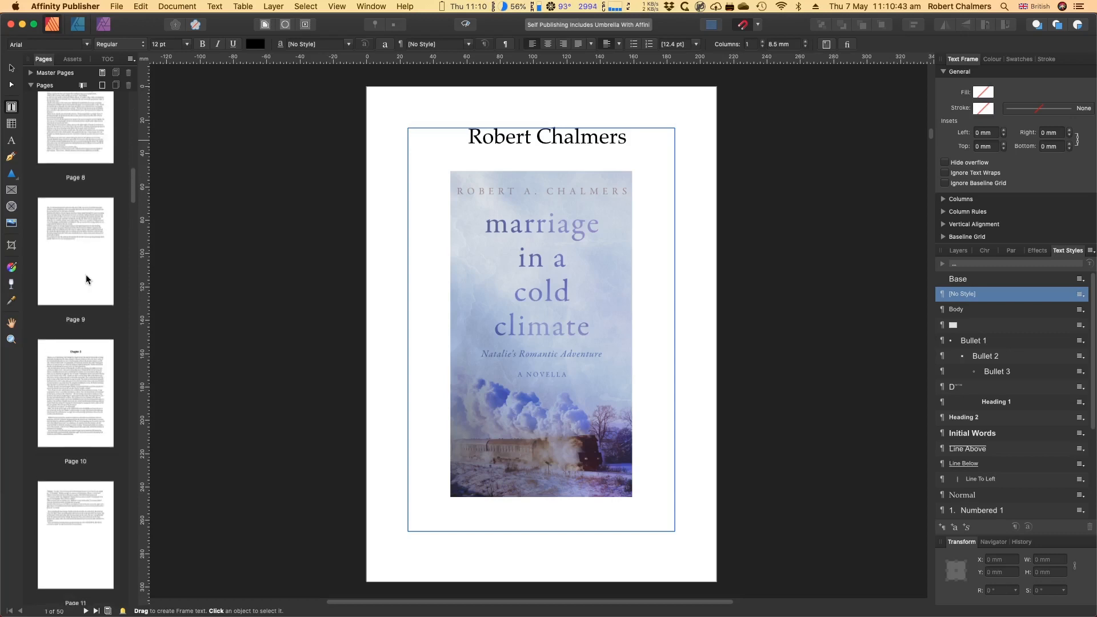
pyautogui.scroll(5, 87, 274)
pyautogui.scroll(5, 87, 274)
pyautogui.scroll(5, 90, 273)
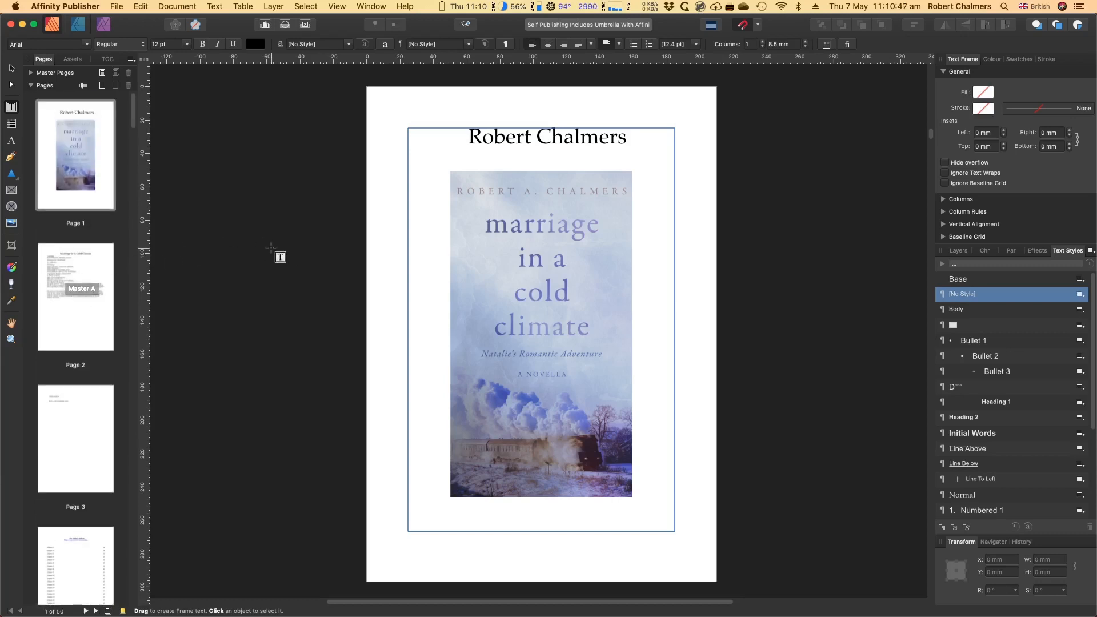
pyautogui.moveTo(229, 611)
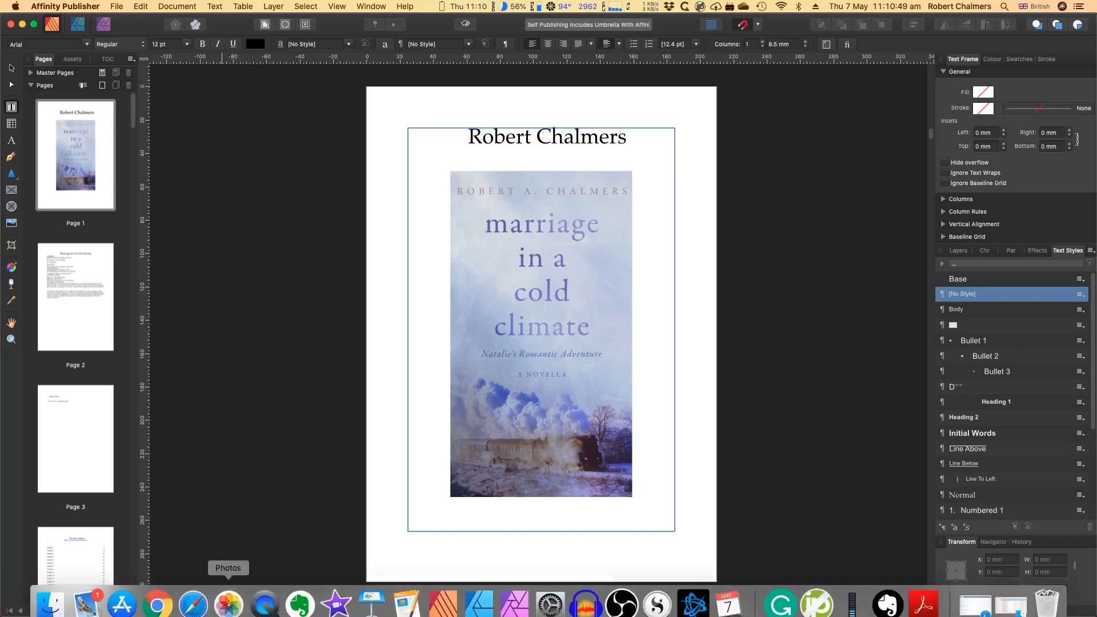
# Step: After dismissing Mail, select the exported novel PDF in Finder and show its Open With actions
pyautogui.click(88, 593)
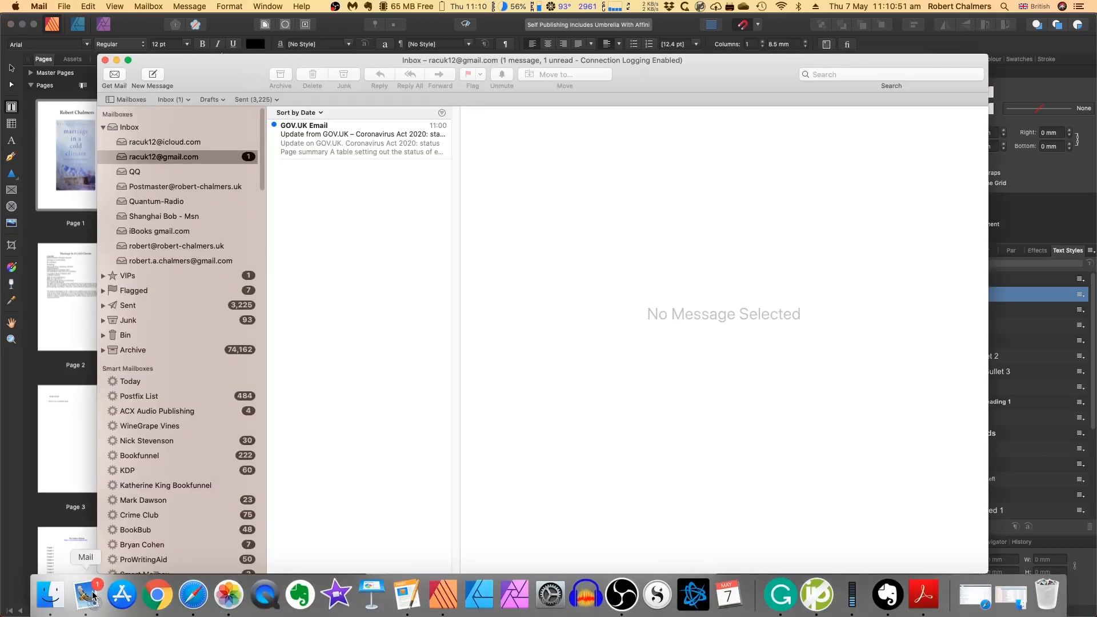
pyautogui.click(106, 61)
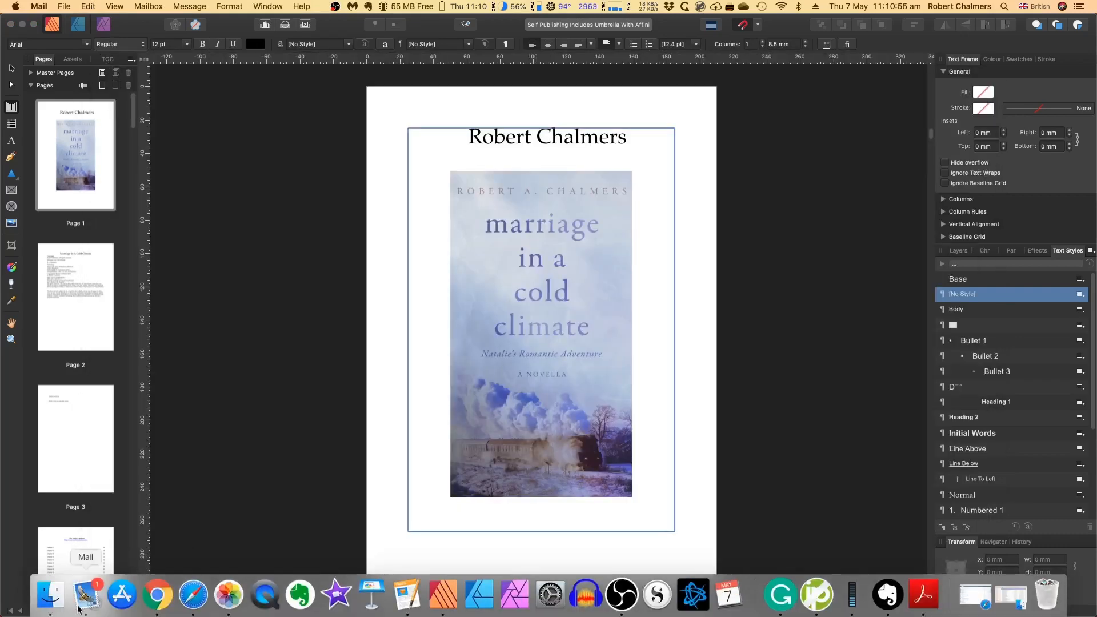
pyautogui.click(51, 594)
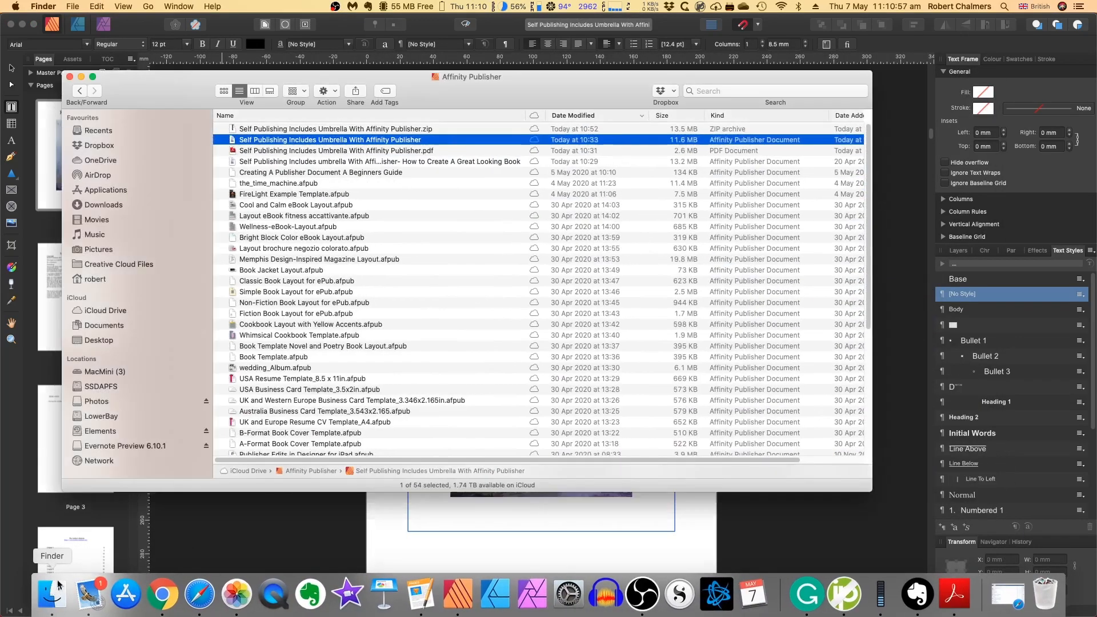
pyautogui.click(336, 151)
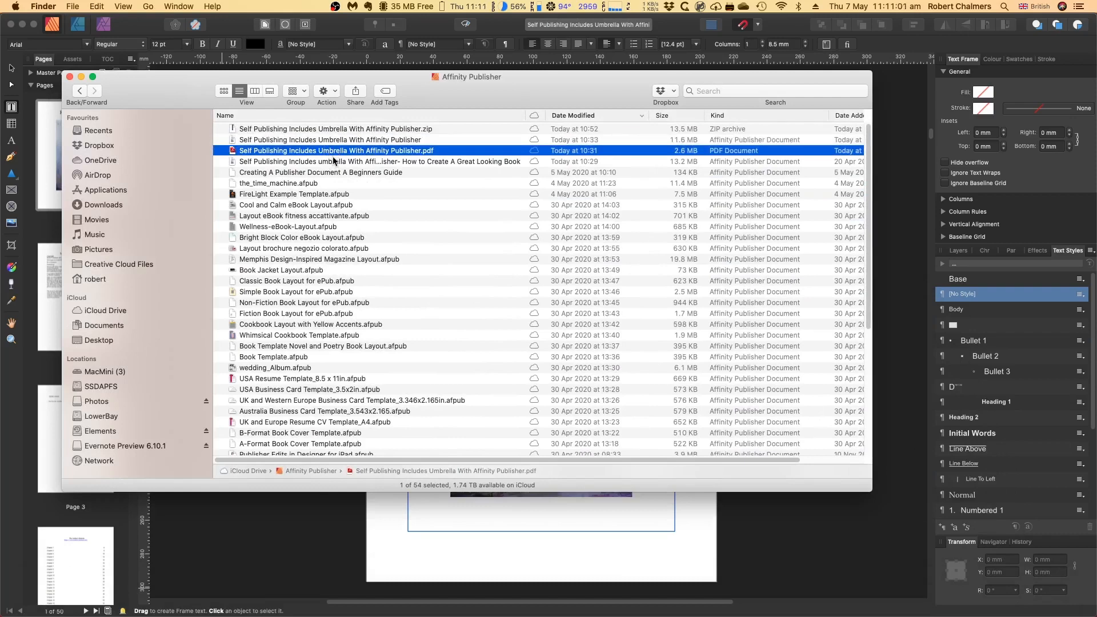
pyautogui.rightClick(330, 153)
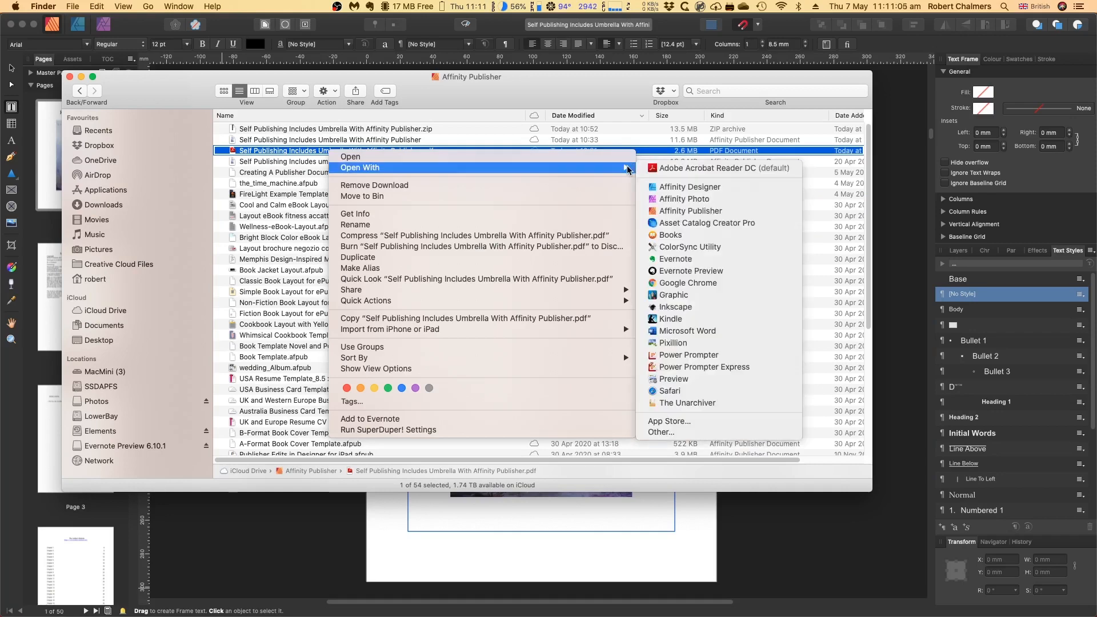
pyautogui.moveTo(360, 167)
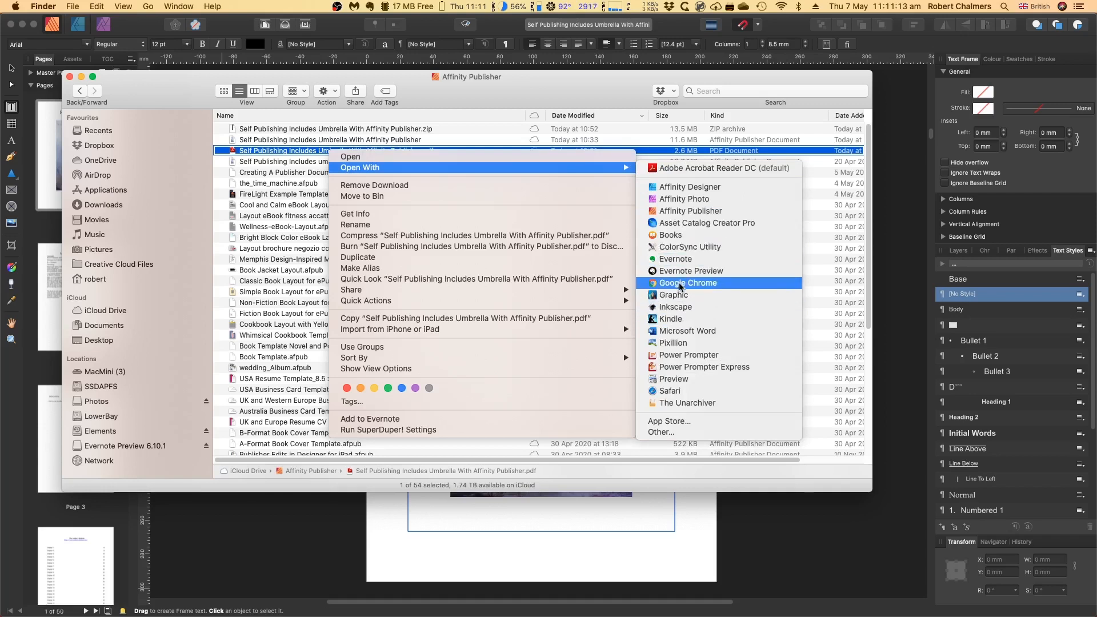
# Step: Open the PDF in Kindle, follow the TOC's Chapter 1 link, and reach the Kindle menu to quit
pyautogui.click(675, 319)
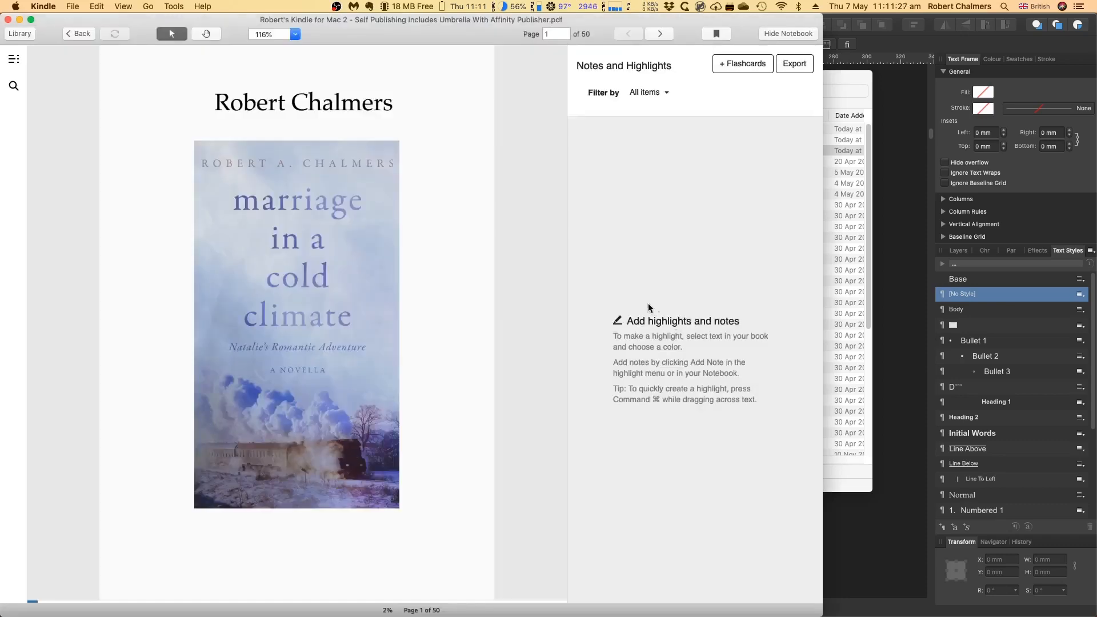
pyautogui.scroll(-3, 442, 361)
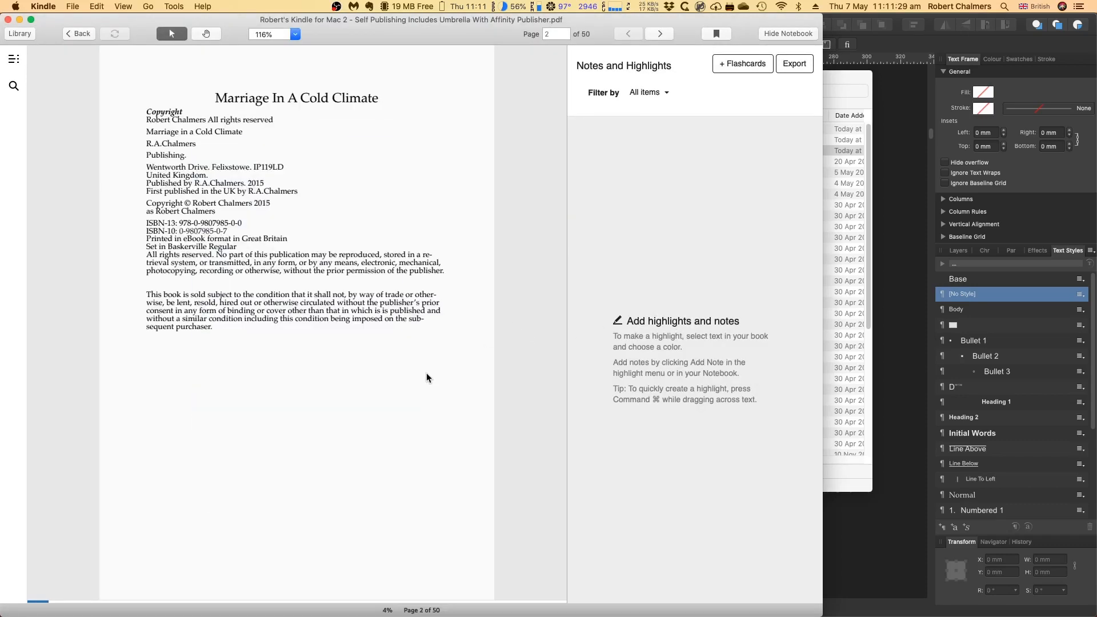
pyautogui.scroll(-3, 427, 372)
pyautogui.scroll(-3, 426, 373)
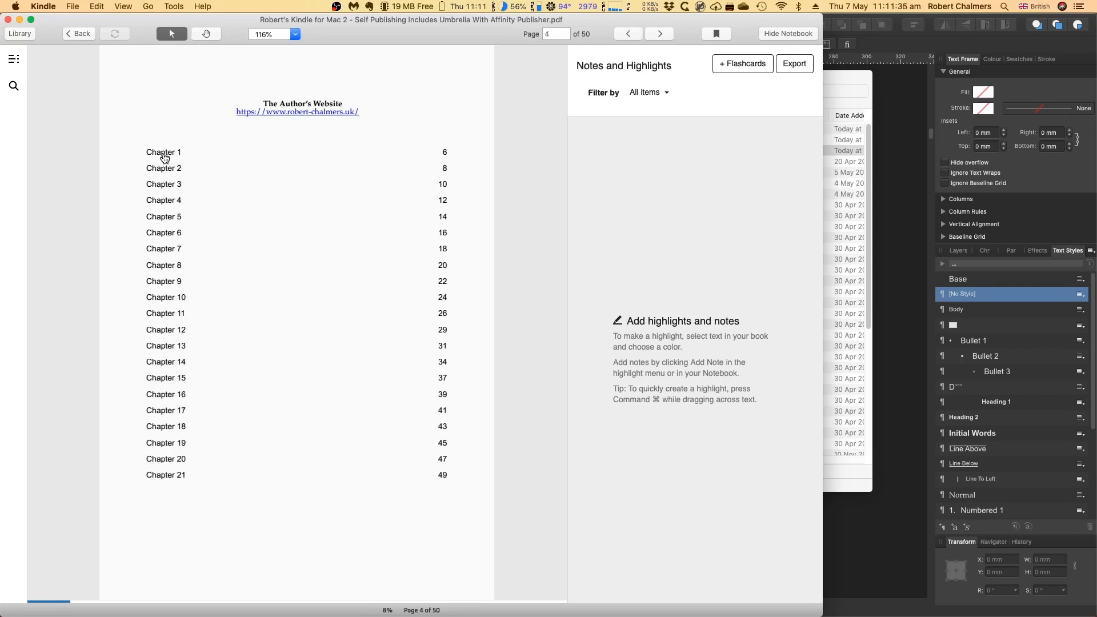
pyautogui.click(164, 155)
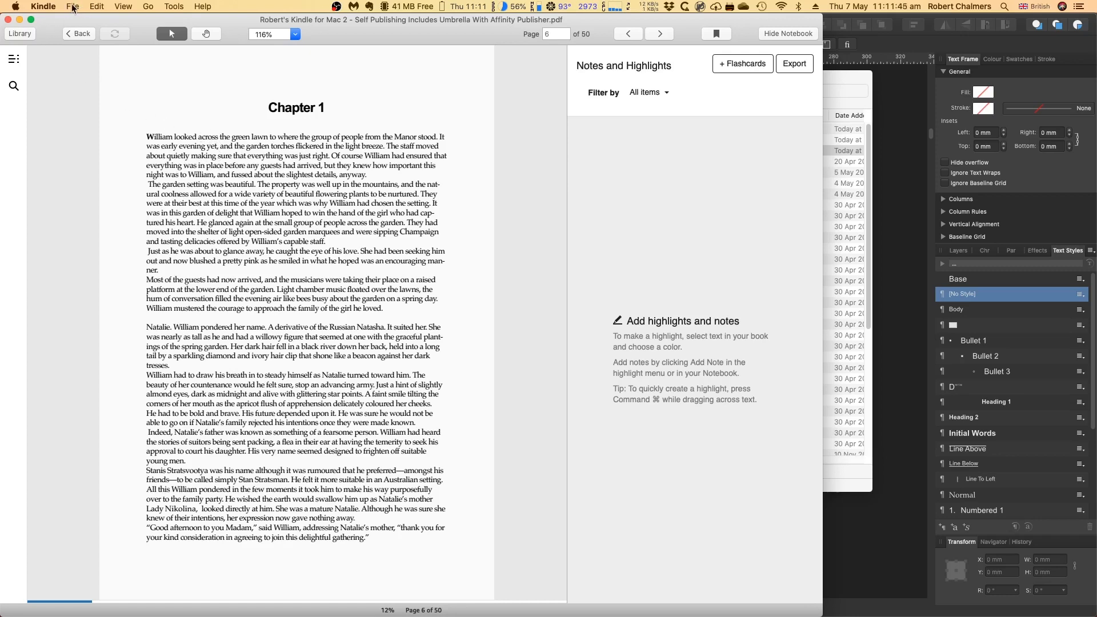
pyautogui.click(44, 7)
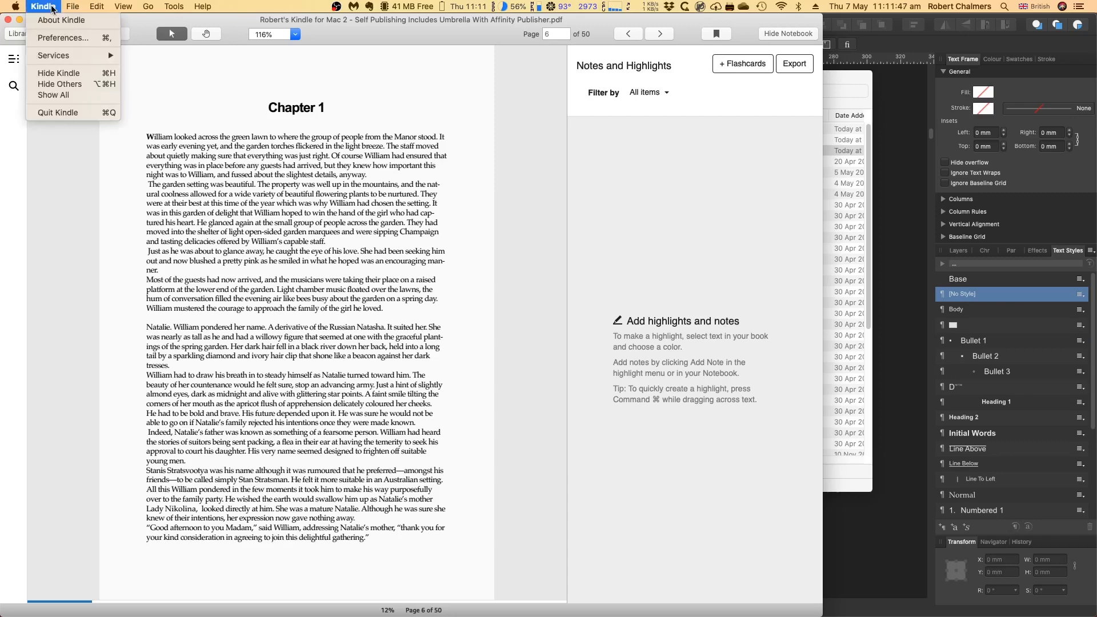
# Step: Hide Kindle and add the novel PDF to the Books library via Open With > Books
pyautogui.click(65, 111)
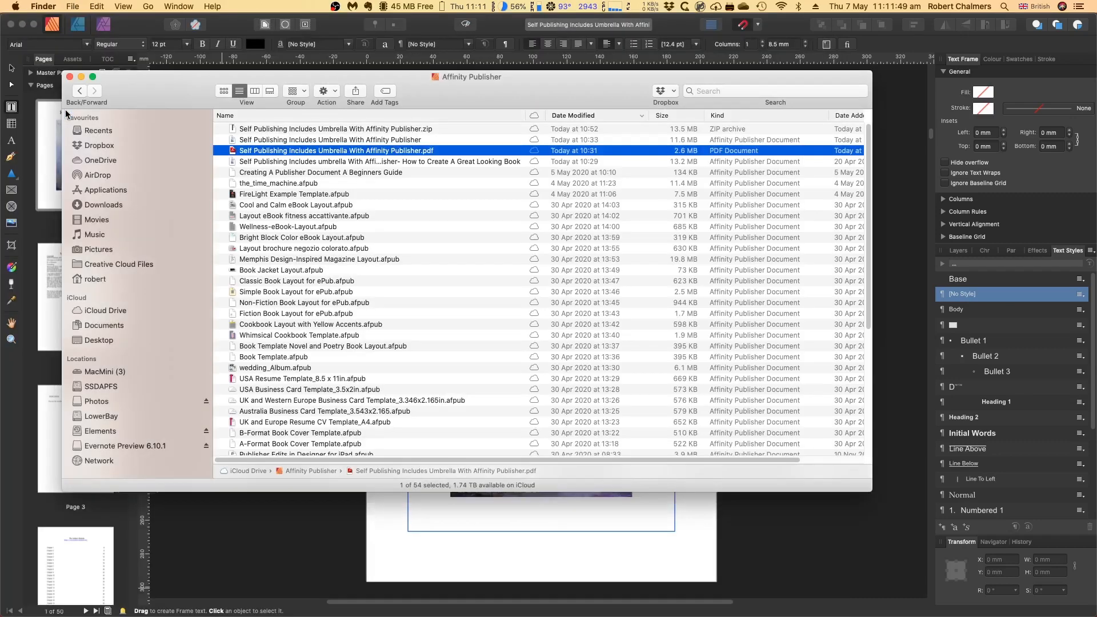
pyautogui.rightClick(277, 154)
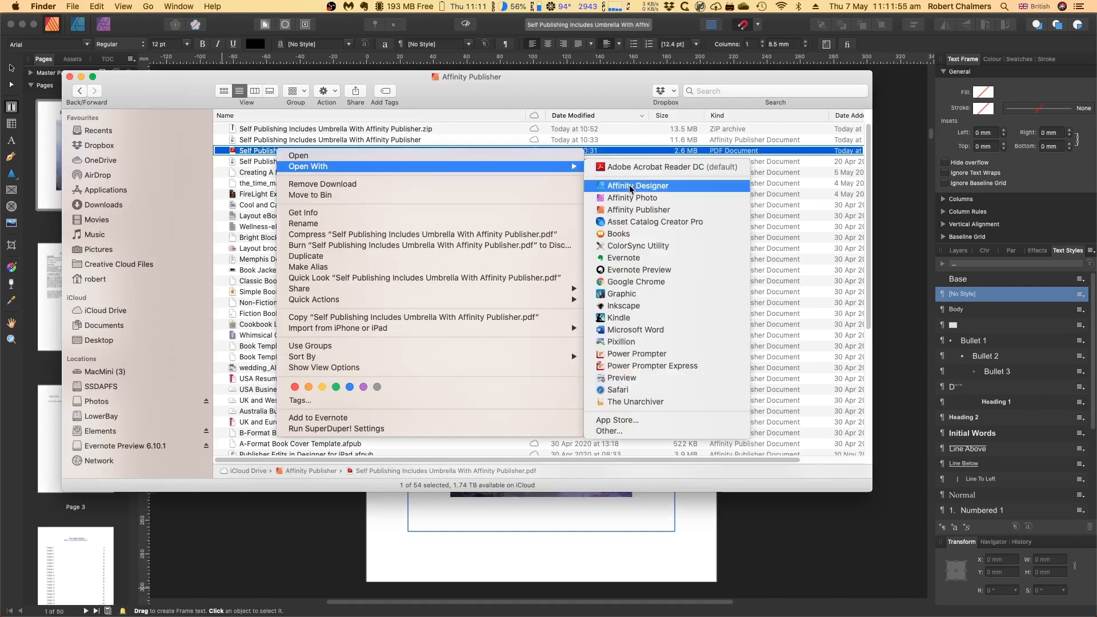
pyautogui.moveTo(429, 167)
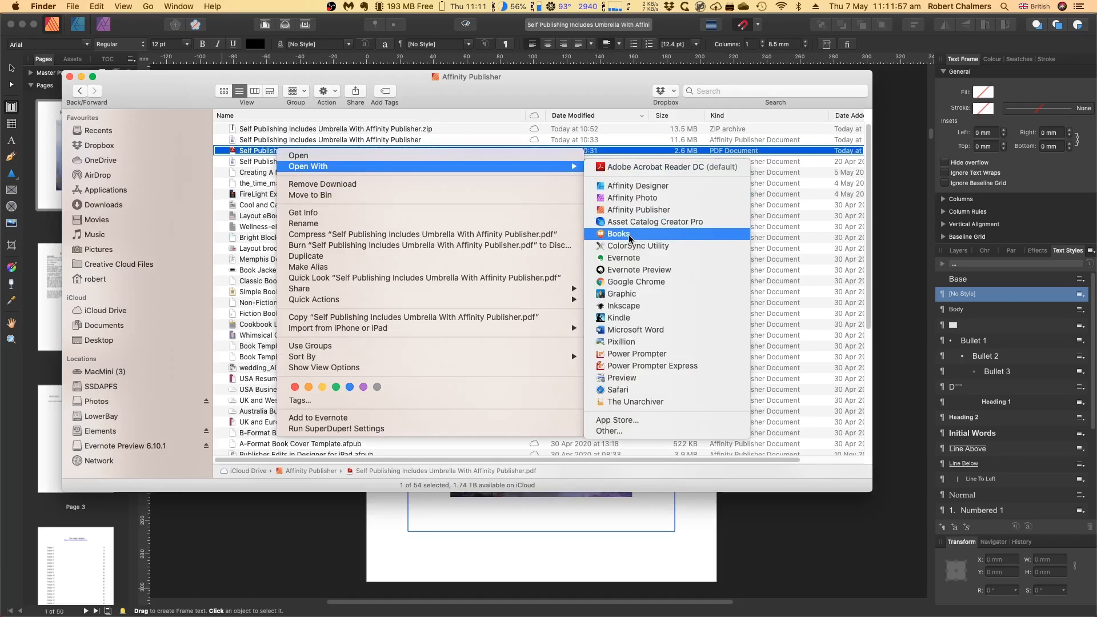
pyautogui.click(629, 236)
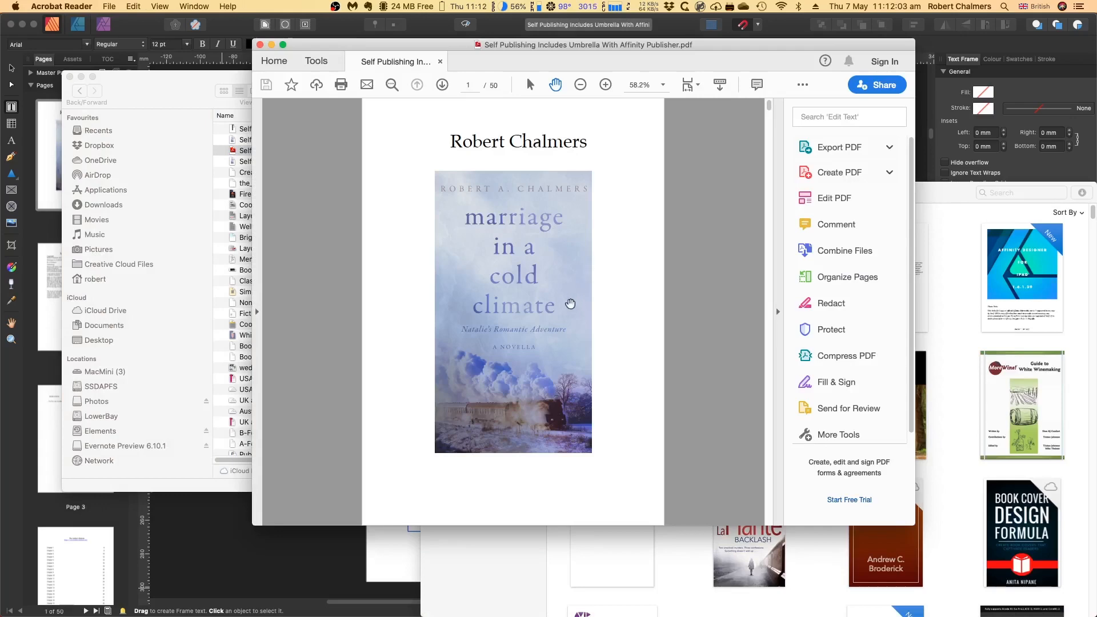
pyautogui.scroll(-5, 570, 304)
pyautogui.scroll(-5, 489, 292)
pyautogui.scroll(-3, 492, 299)
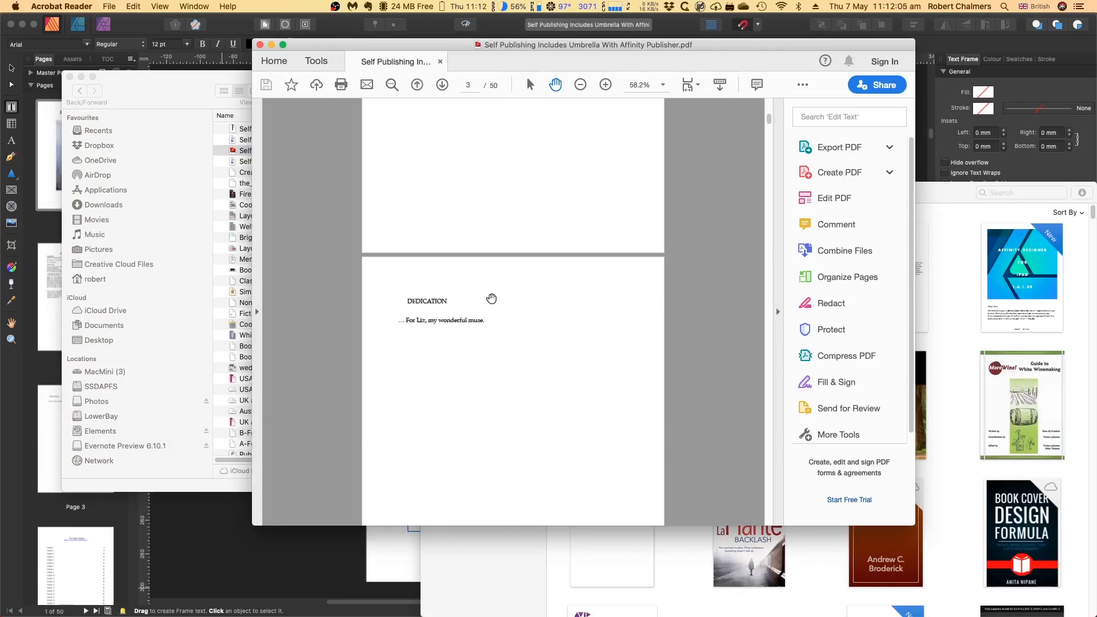
pyautogui.scroll(-5, 491, 298)
pyautogui.scroll(-4, 491, 299)
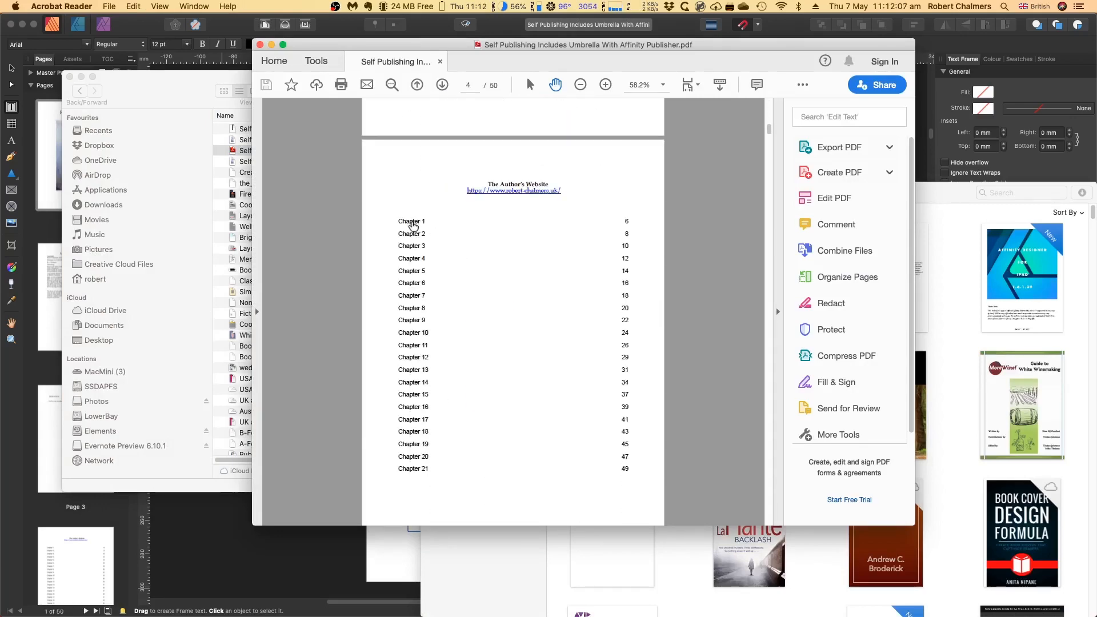
# Step: In Acrobat Reader, jump to Chapter 1 from the contents and close the PDF
pyautogui.click(412, 222)
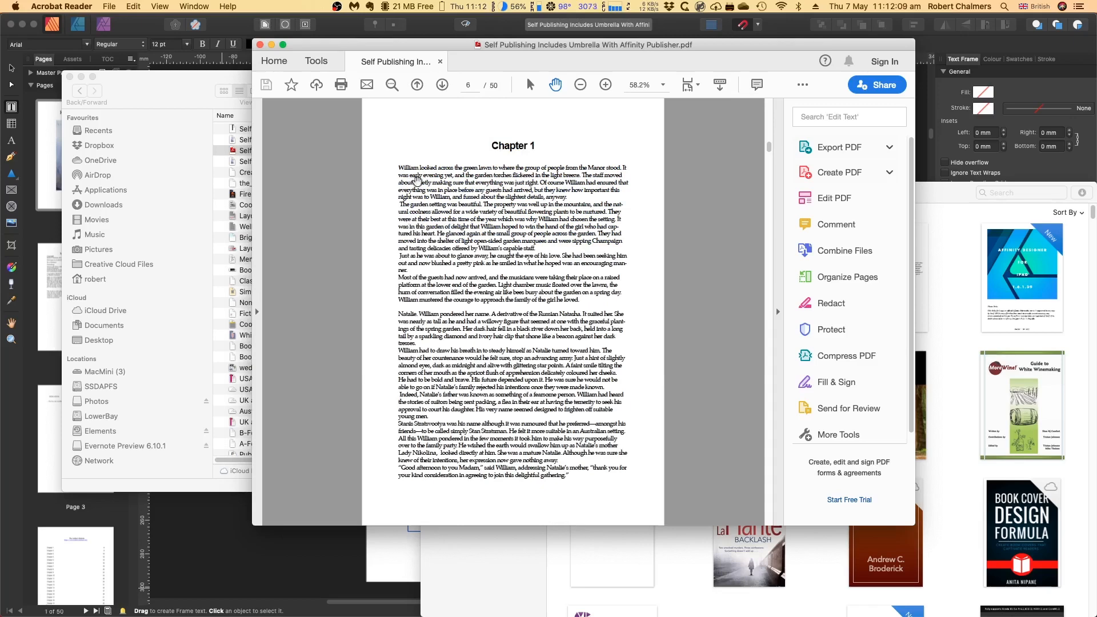
pyautogui.click(261, 44)
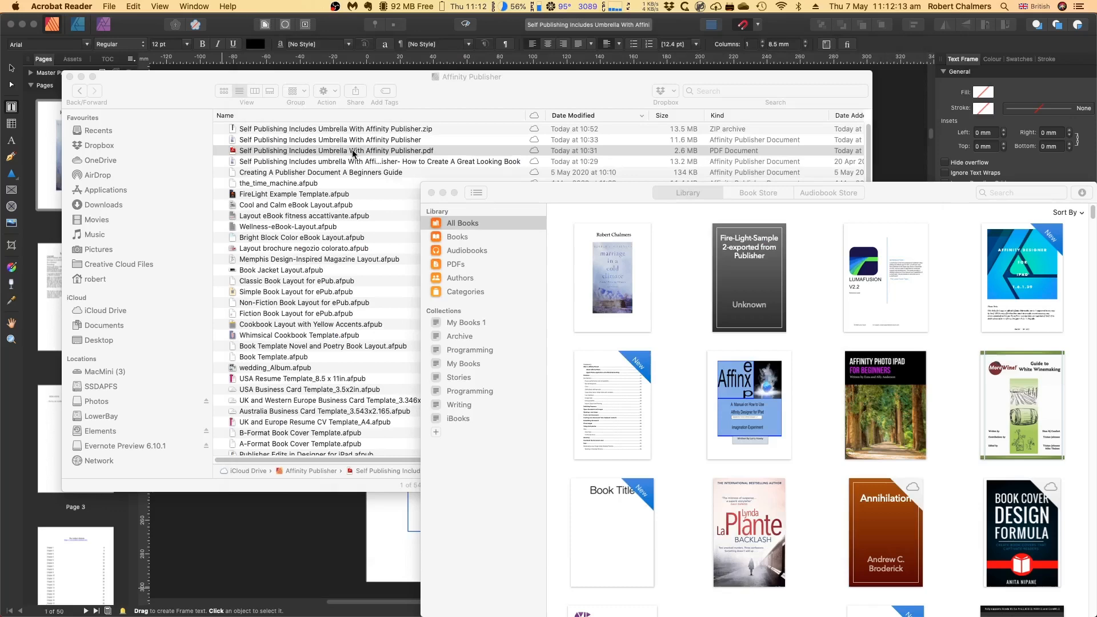
# Step: Close the Books window and the Finder window, returning to the novel's cover page in Publisher
pyautogui.click(432, 193)
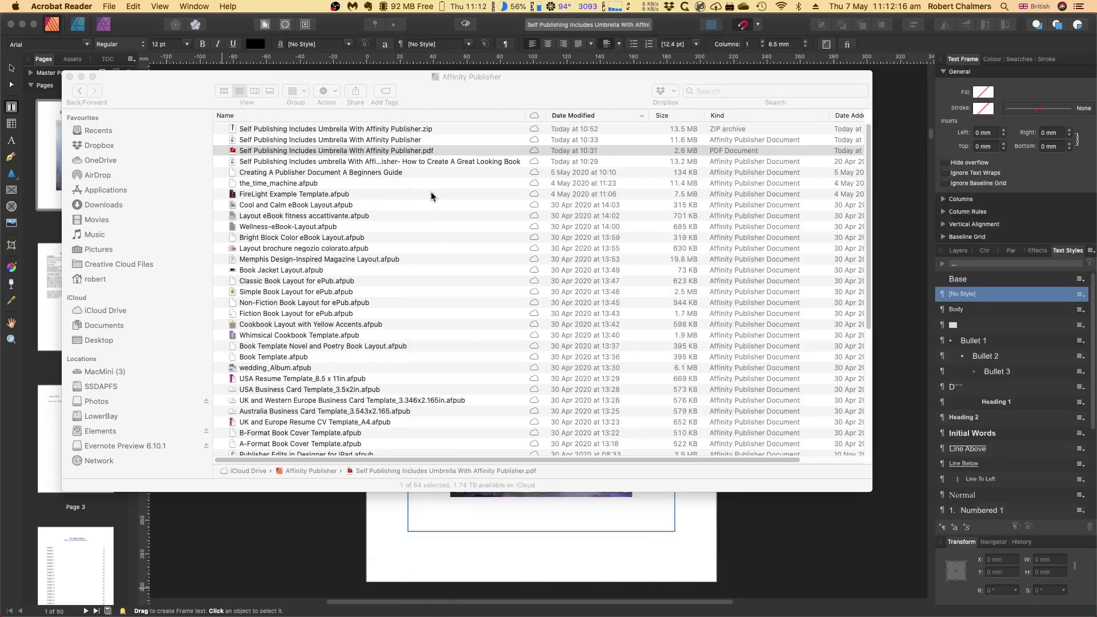
pyautogui.rightClick(334, 150)
pyautogui.moveTo(364, 166)
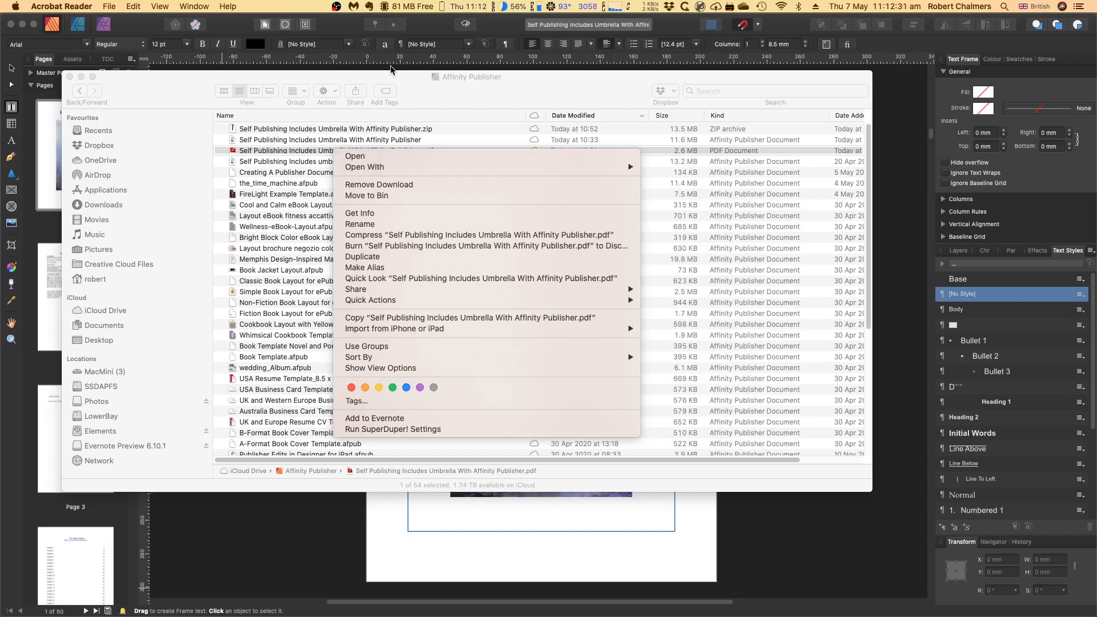
pyautogui.click(382, 77)
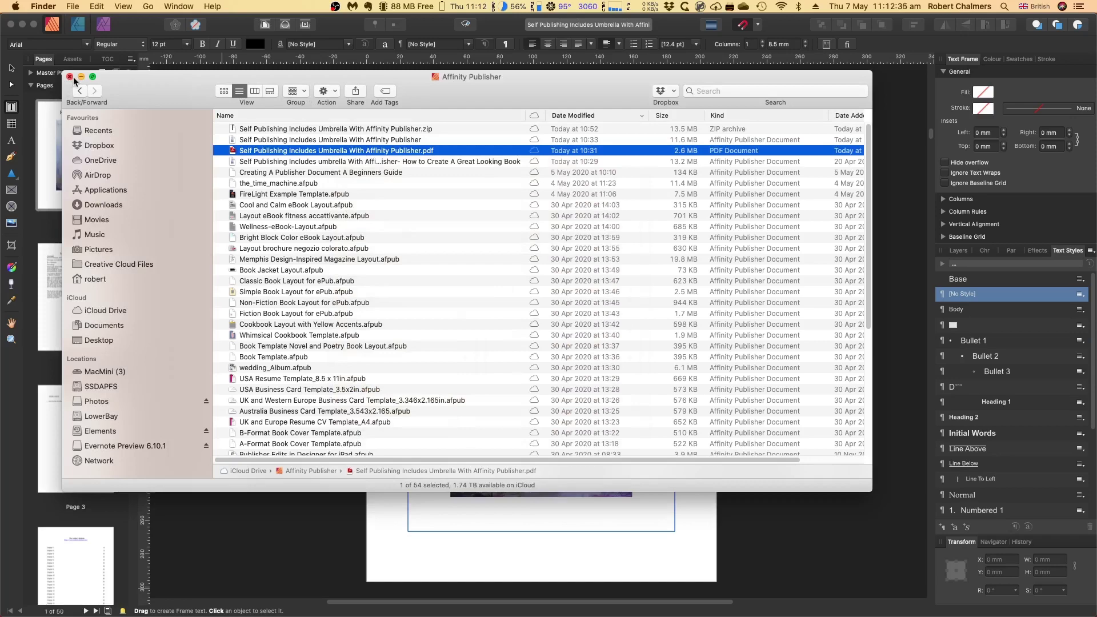
pyautogui.click(70, 77)
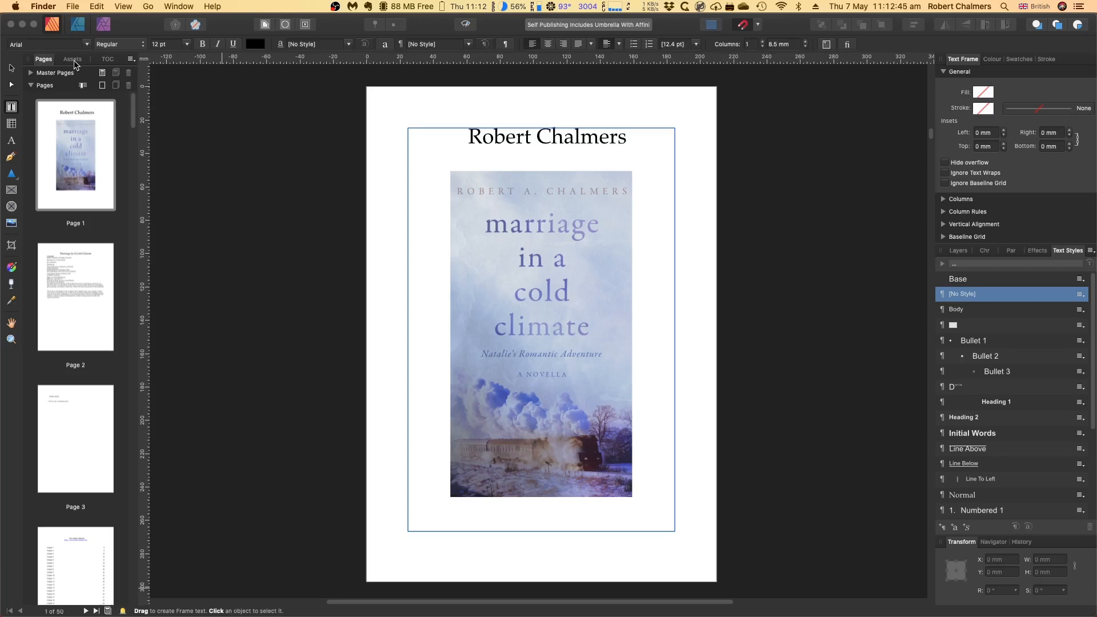
pyautogui.click(270, 166)
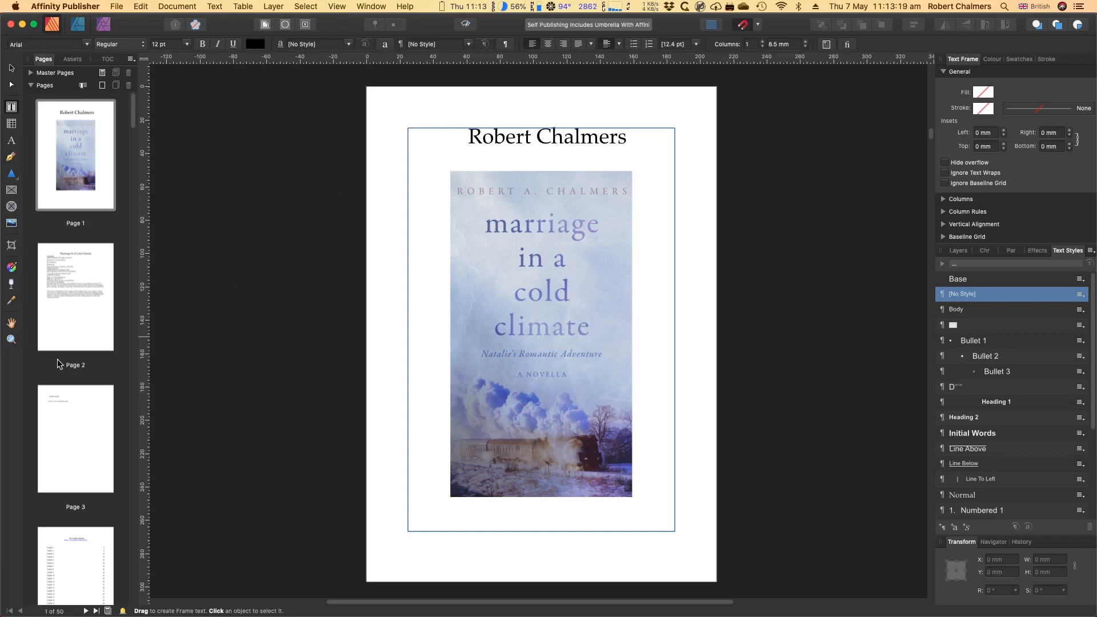
pyautogui.scroll(-5, 76, 361)
pyautogui.scroll(-3, 76, 361)
pyautogui.scroll(-3, 77, 363)
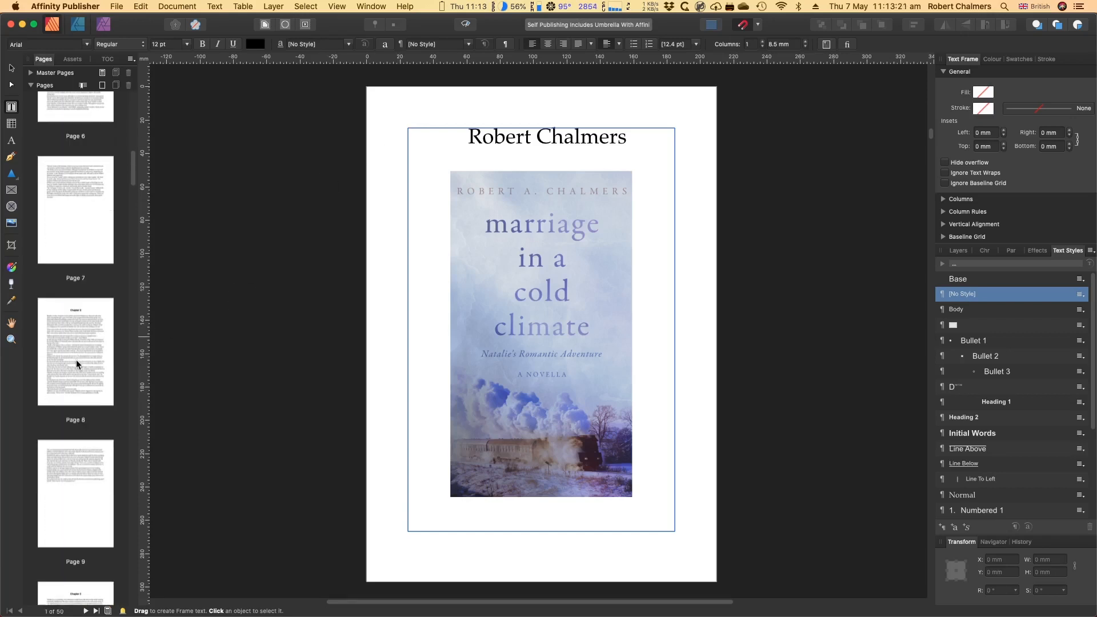
pyautogui.scroll(-2, 75, 366)
pyautogui.scroll(-2, 75, 368)
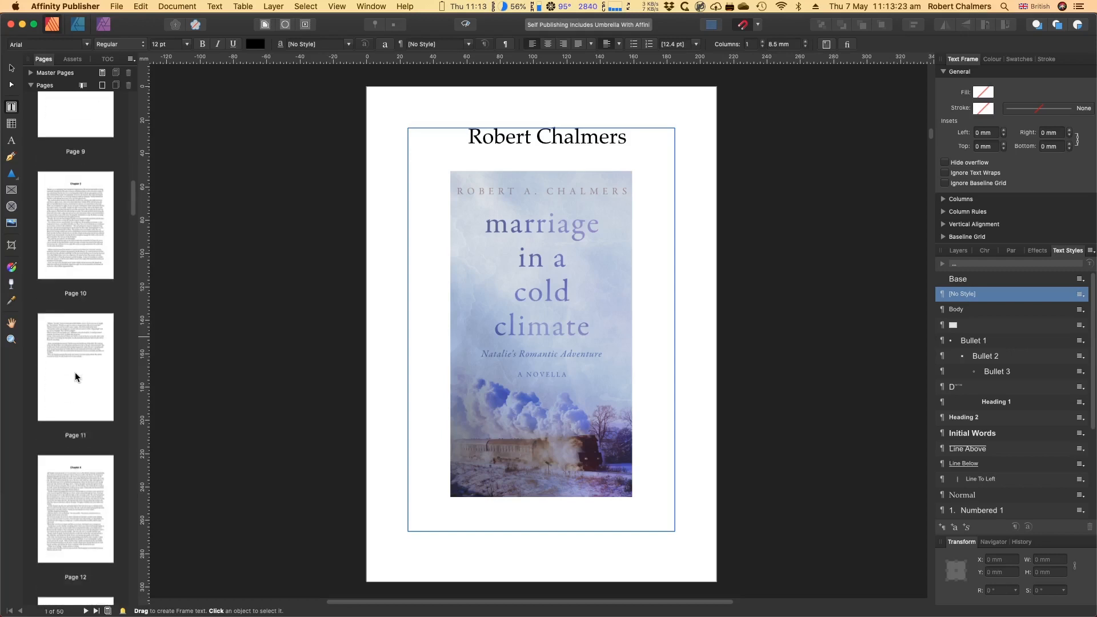
pyautogui.scroll(-2, 76, 372)
pyautogui.scroll(-2, 76, 371)
pyautogui.scroll(-2, 76, 370)
pyautogui.scroll(-2, 69, 370)
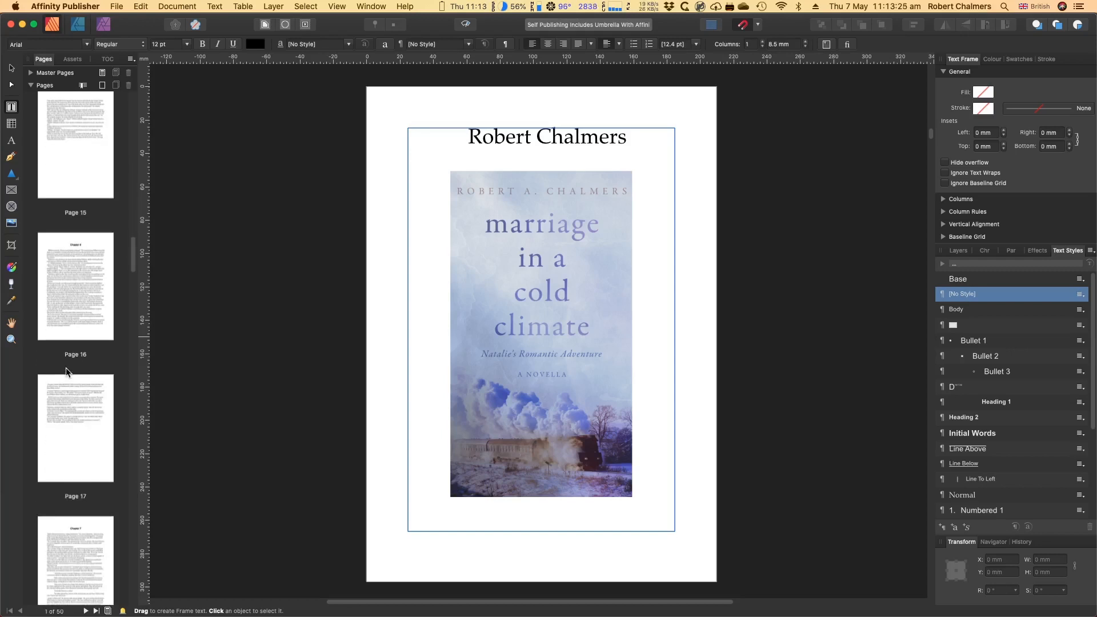
pyautogui.scroll(2, 74, 308)
pyautogui.scroll(2, 84, 298)
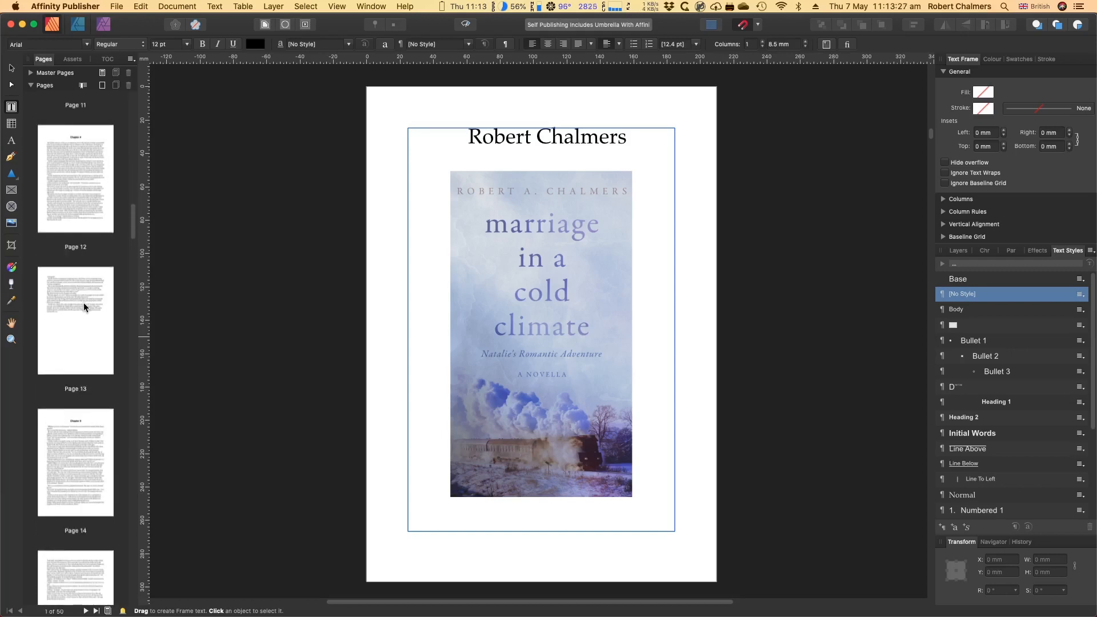
pyautogui.scroll(2, 86, 300)
pyautogui.scroll(3, 91, 297)
pyautogui.scroll(2, 92, 298)
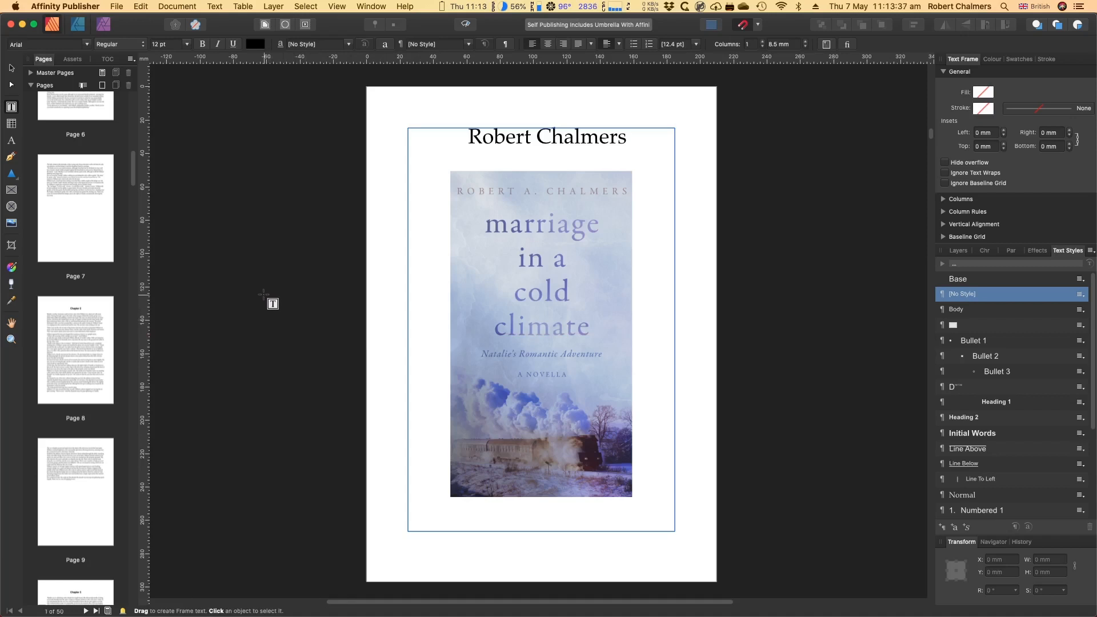
pyautogui.scroll(2, 110, 249)
pyautogui.scroll(5, 111, 249)
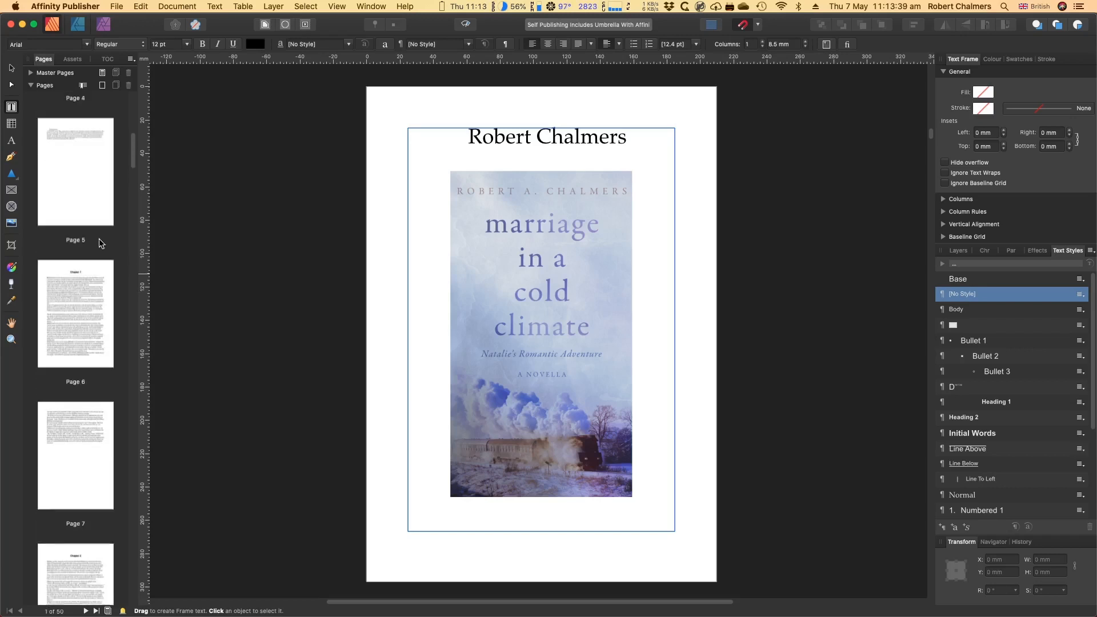
pyautogui.scroll(5, 107, 247)
pyautogui.scroll(4, 103, 245)
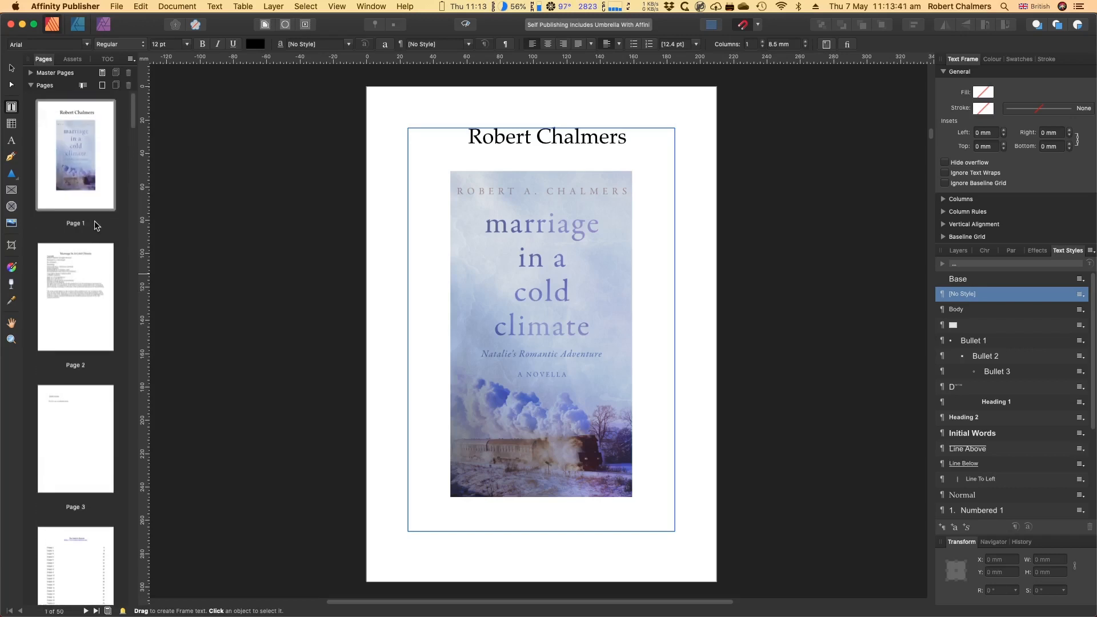
# Step: Browse the cover and contents pages, then jump to page 26, Chapter 11, with the Frame Text Tool
pyautogui.click(77, 204)
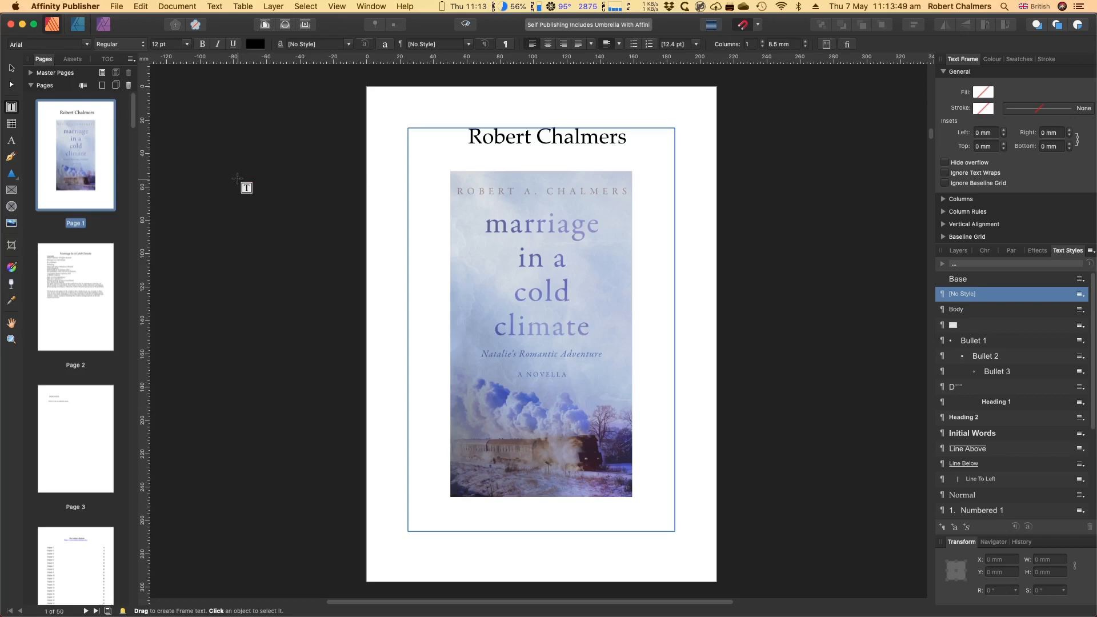
pyautogui.scroll(-4, 28, 449)
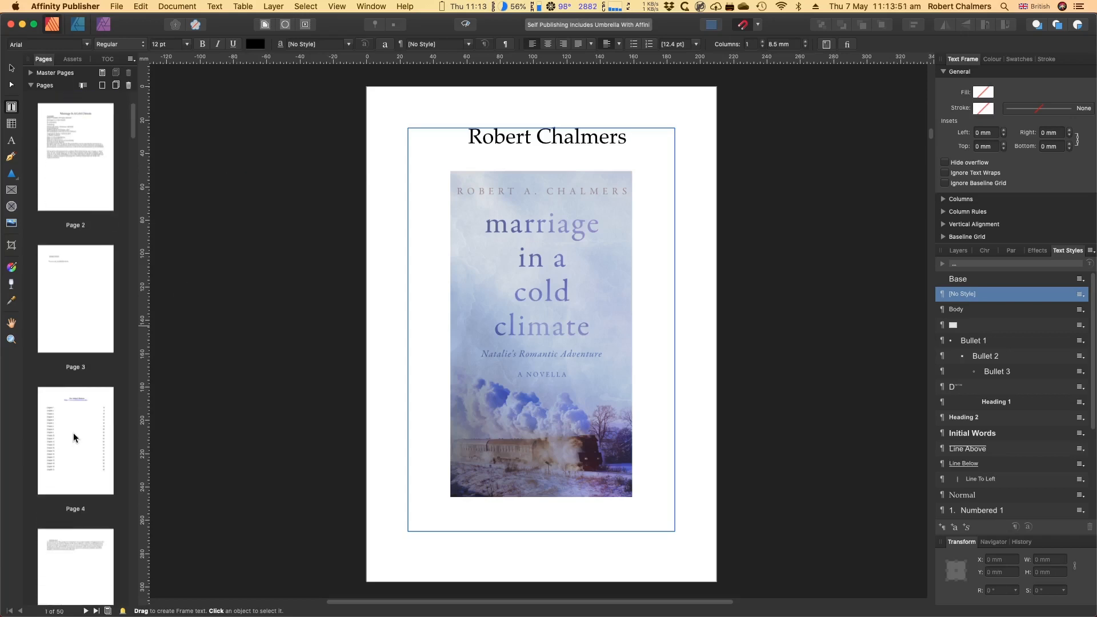
pyautogui.click(74, 438)
pyautogui.click(505, 352)
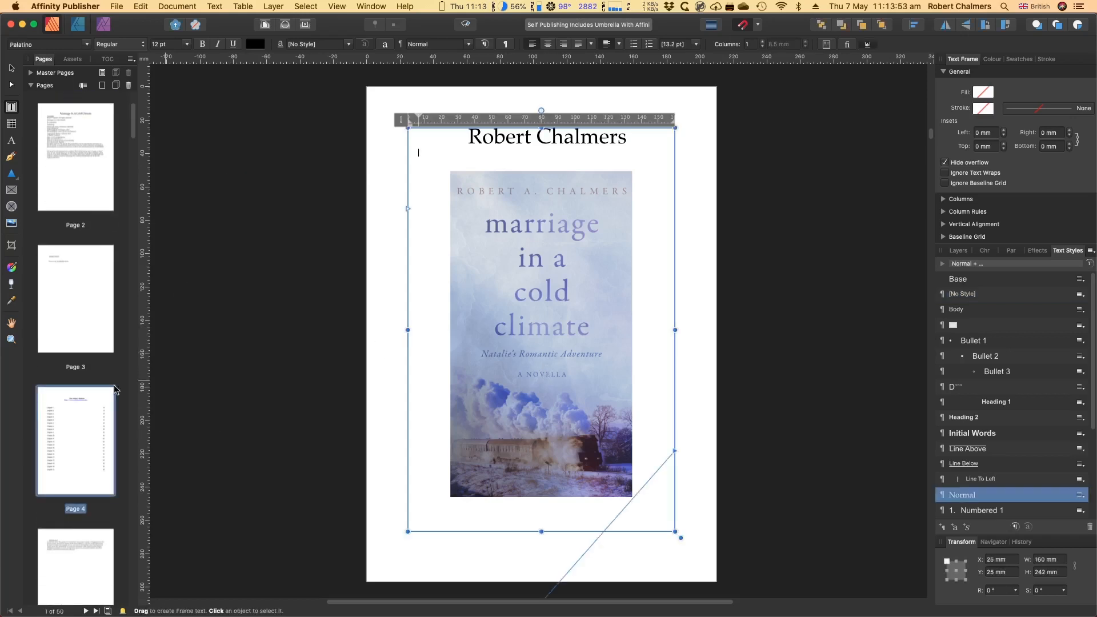
pyautogui.scroll(-5, 88, 415)
pyautogui.scroll(-10, 88, 415)
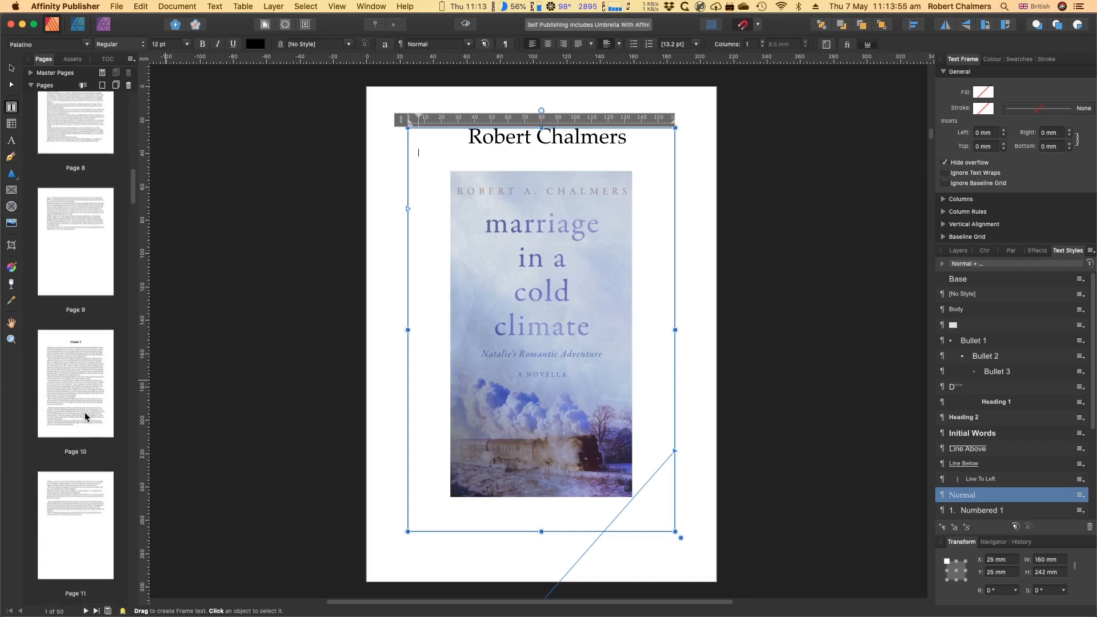
pyautogui.scroll(-3, 84, 418)
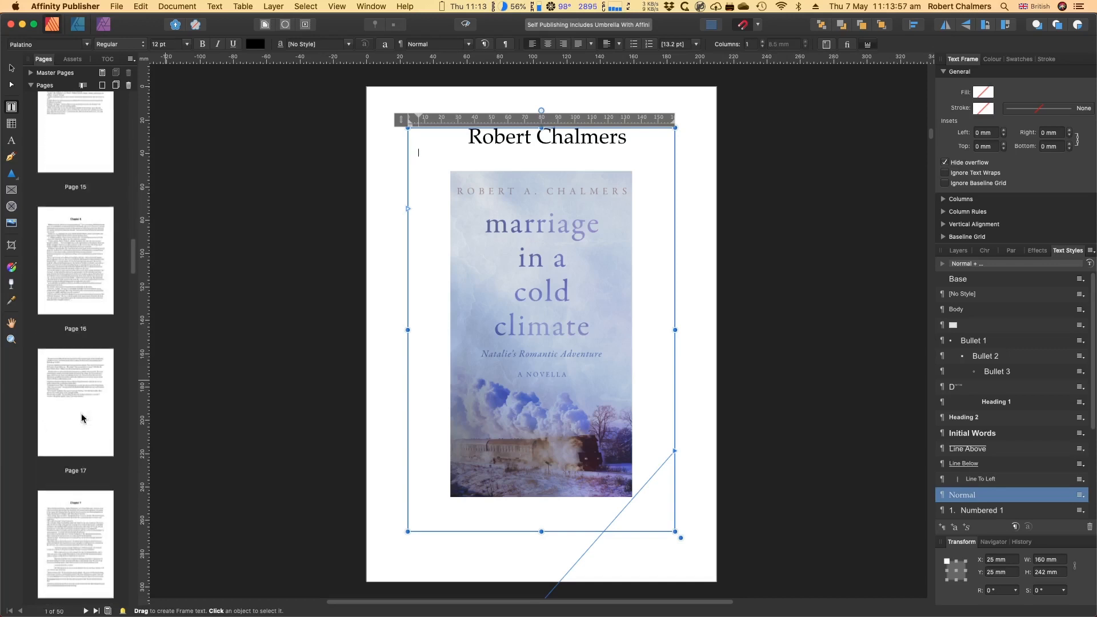
pyautogui.scroll(-3, 82, 417)
pyautogui.scroll(-3, 84, 418)
pyautogui.scroll(-2, 81, 417)
pyautogui.scroll(-3, 80, 418)
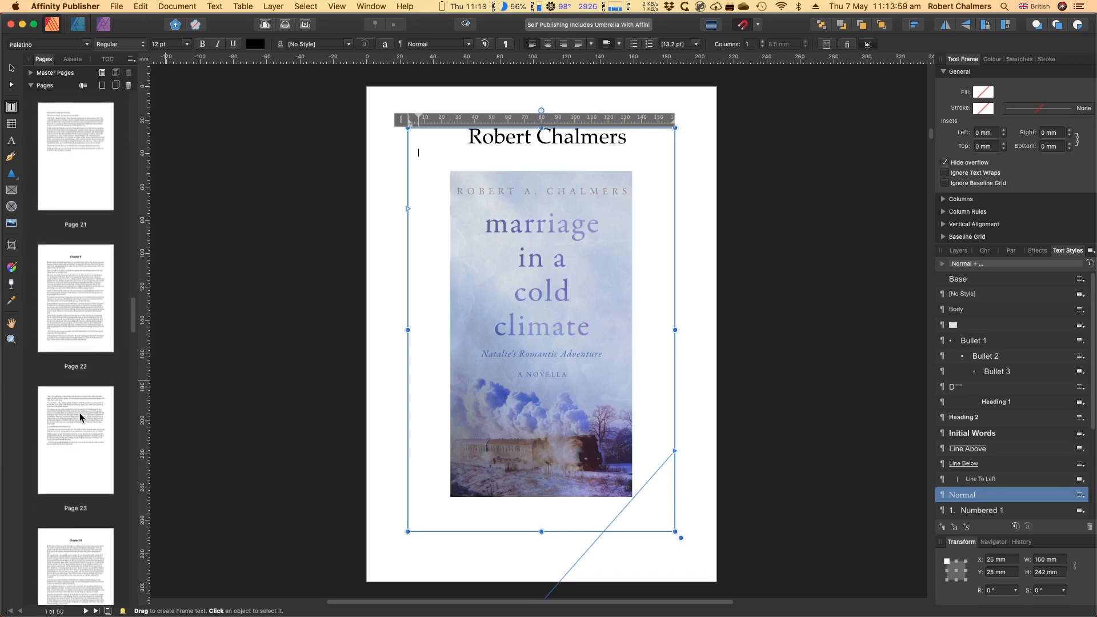
pyautogui.scroll(-3, 80, 417)
pyautogui.scroll(-2, 80, 417)
pyautogui.scroll(-3, 80, 418)
pyautogui.scroll(-2, 80, 412)
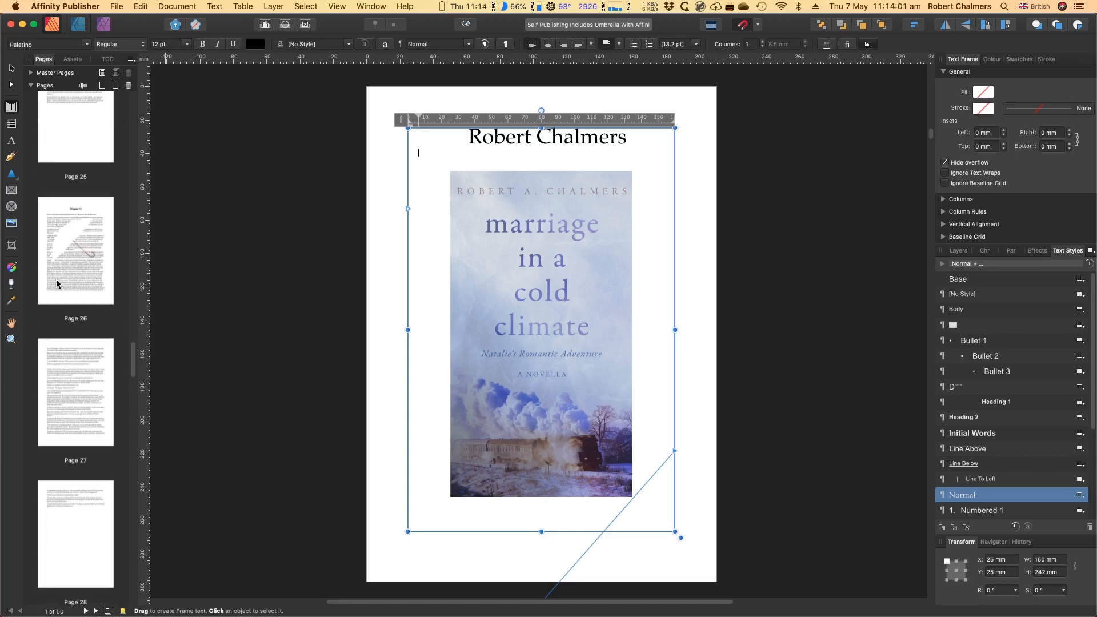
pyautogui.doubleClick(72, 264)
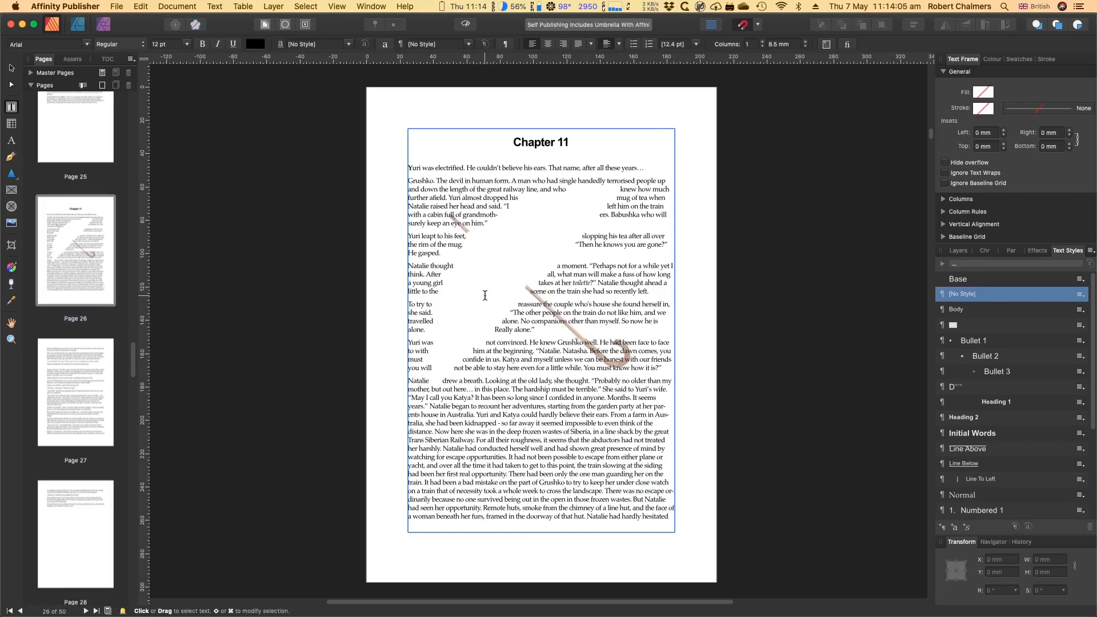
pyautogui.press('t')
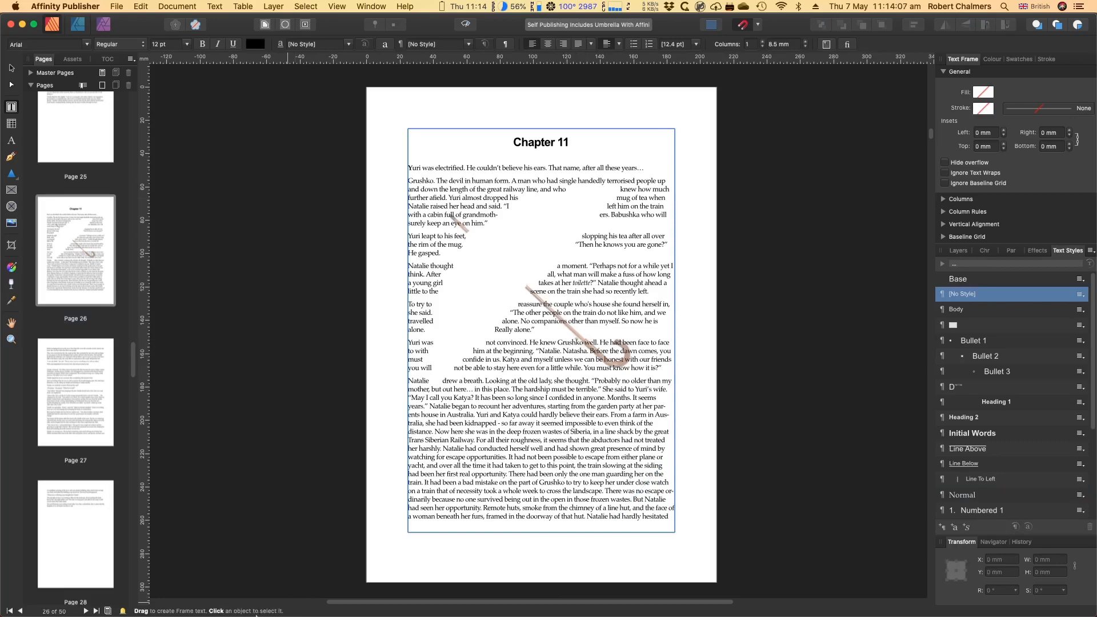
# Step: Reopen the exported PDF in Acrobat Reader and page forward to page 26, Chapter 11's wrapped text
pyautogui.click(51, 596)
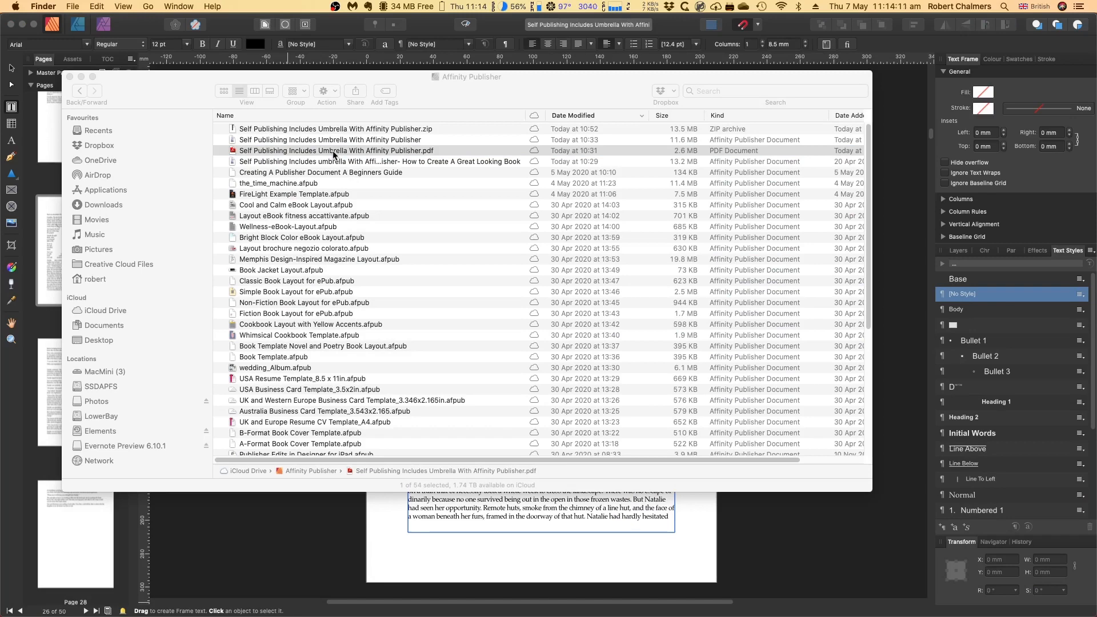
pyautogui.doubleClick(333, 151)
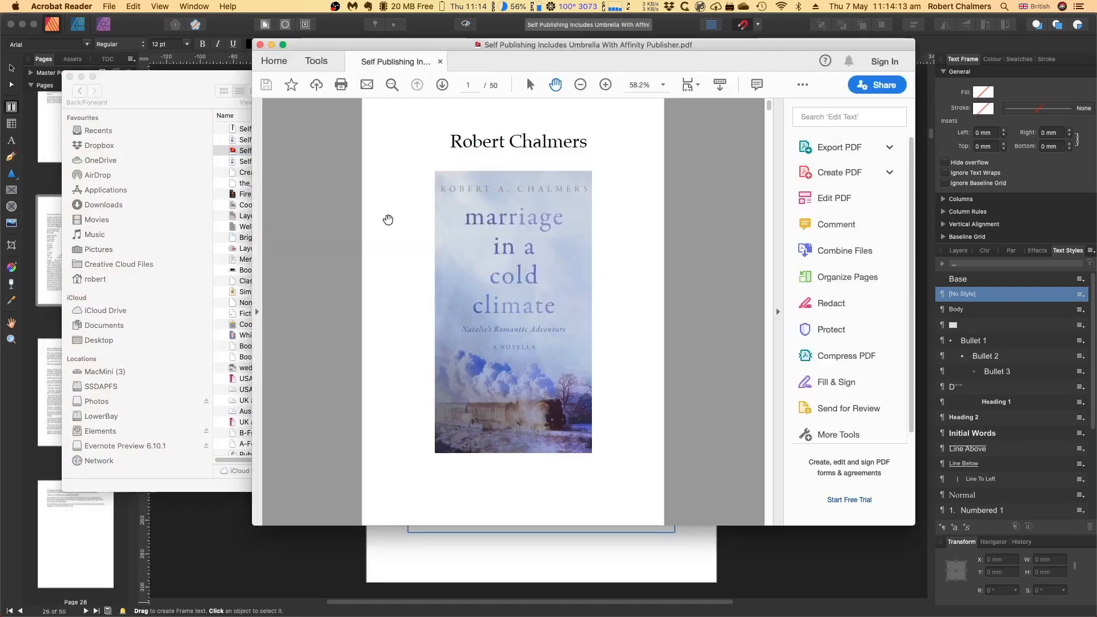
pyautogui.click(442, 85)
pyautogui.click(442, 85)
pyautogui.click(442, 85)
pyautogui.click(443, 85)
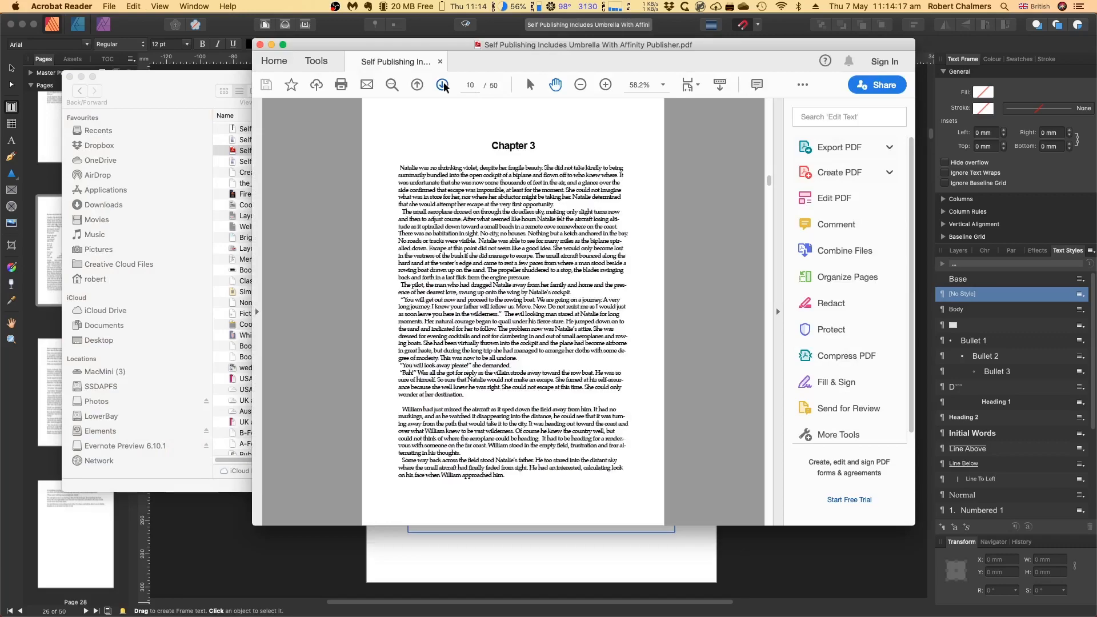
pyautogui.click(443, 85)
pyautogui.click(442, 85)
pyautogui.click(443, 85)
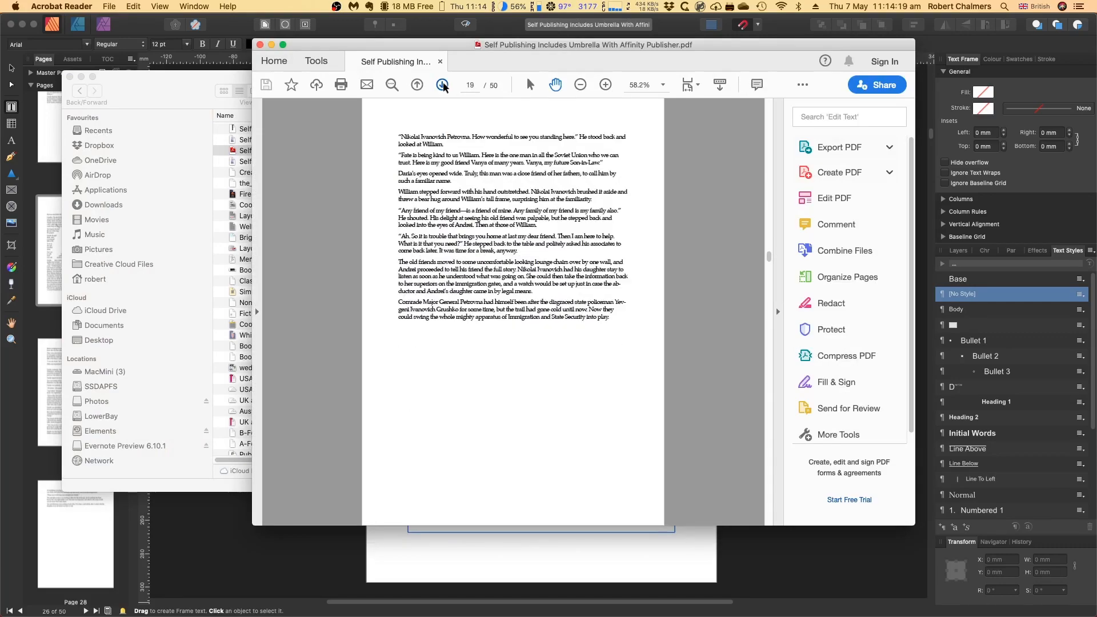
pyautogui.click(443, 85)
pyautogui.click(442, 85)
pyautogui.click(443, 85)
pyautogui.click(443, 85)
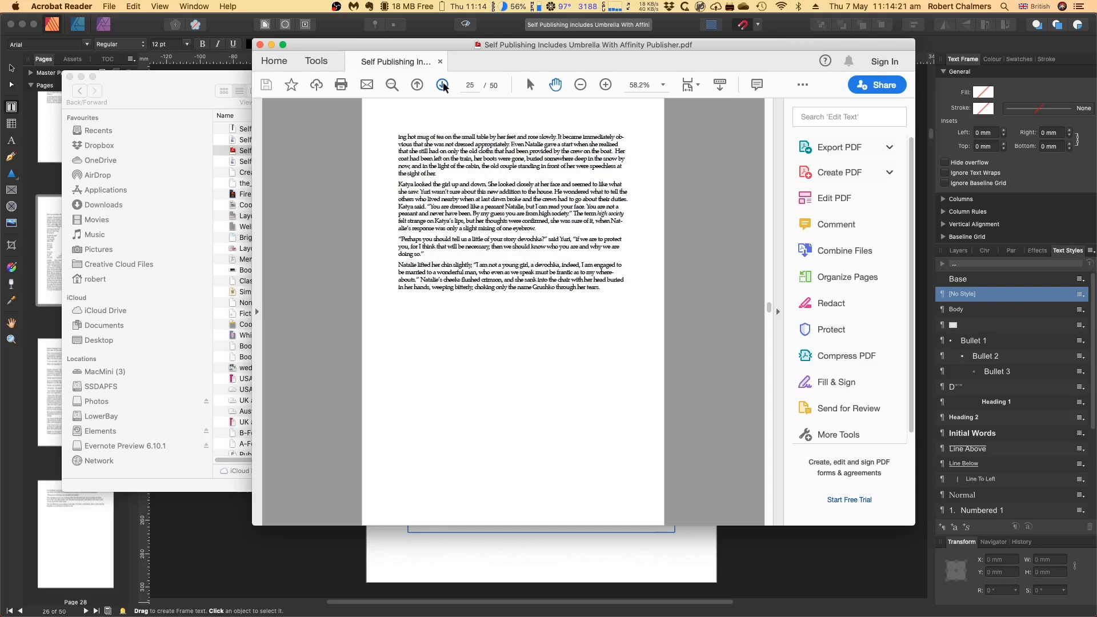
pyautogui.click(443, 85)
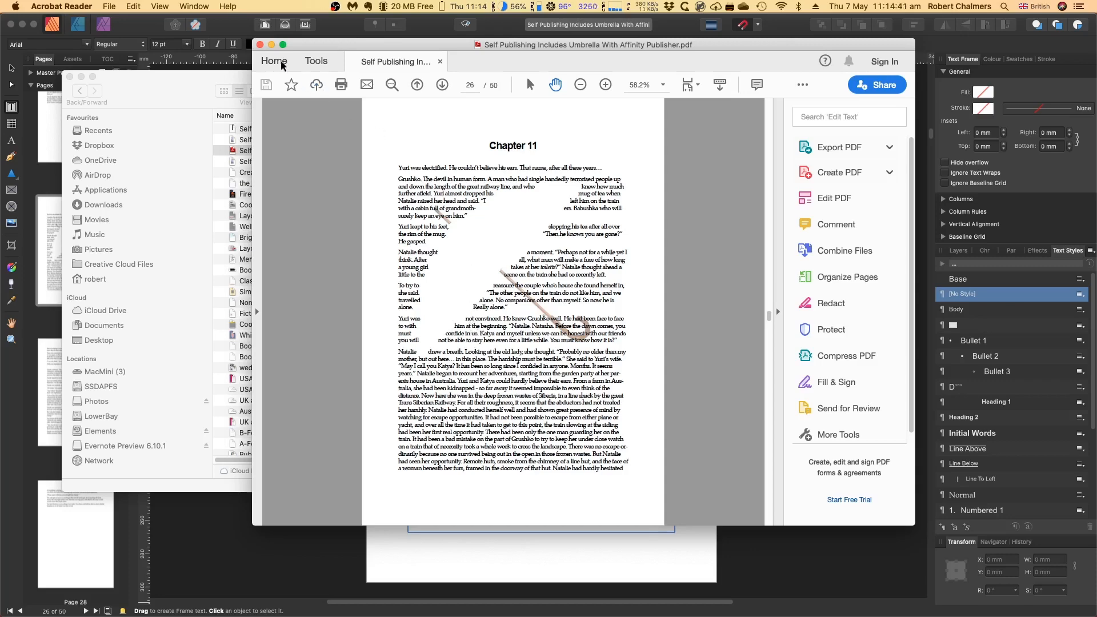
# Step: Close the Acrobat window and the Finder window, leaving the Chapter 11 page visible
pyautogui.click(261, 44)
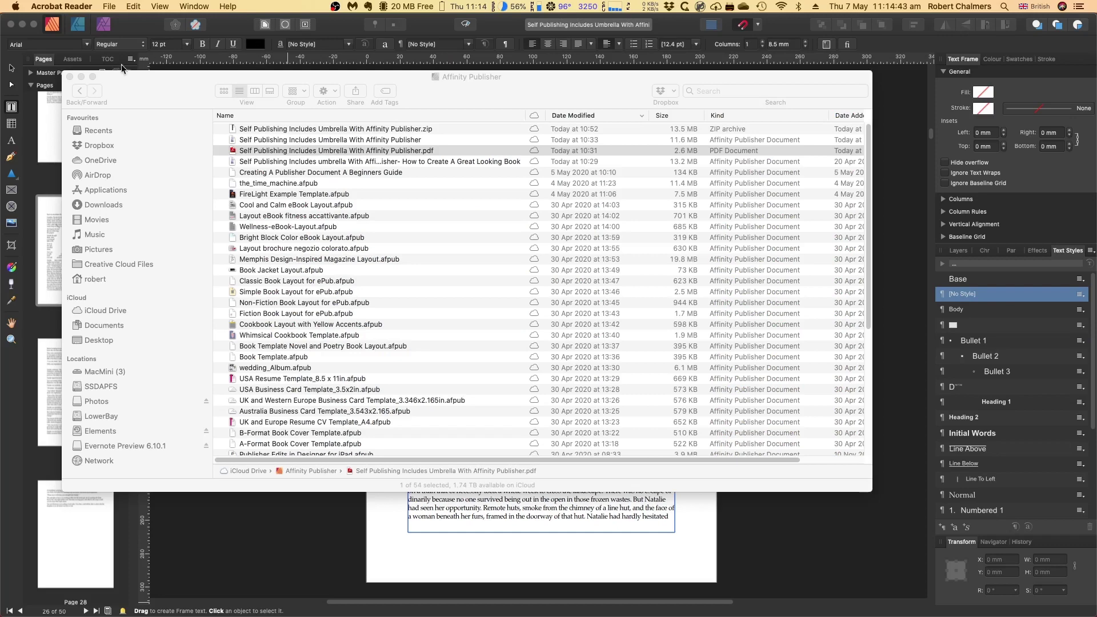
pyautogui.click(70, 78)
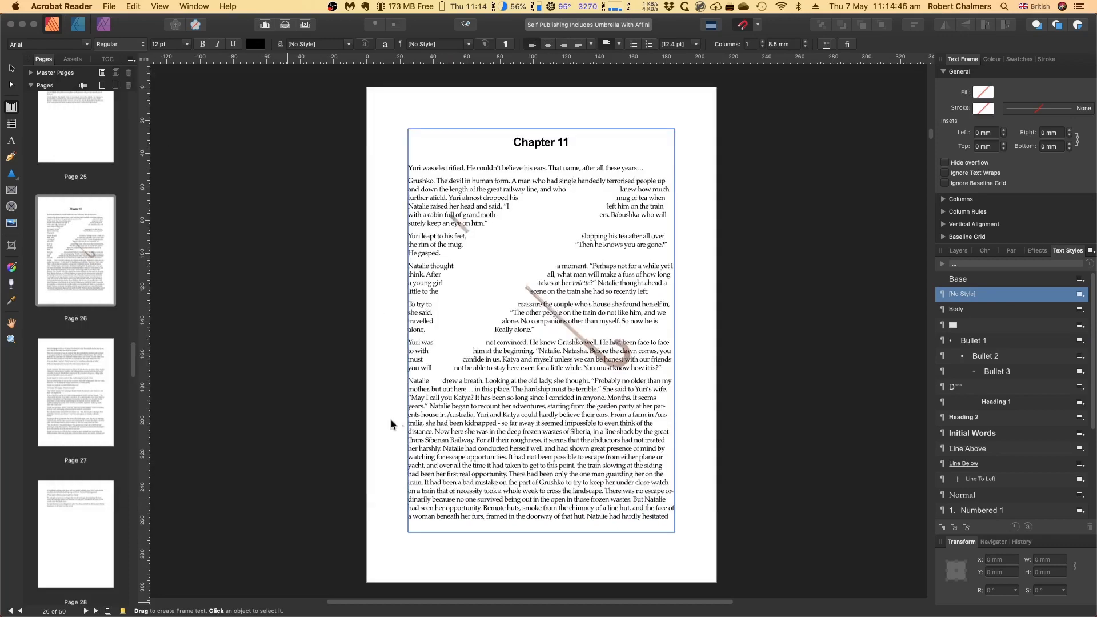